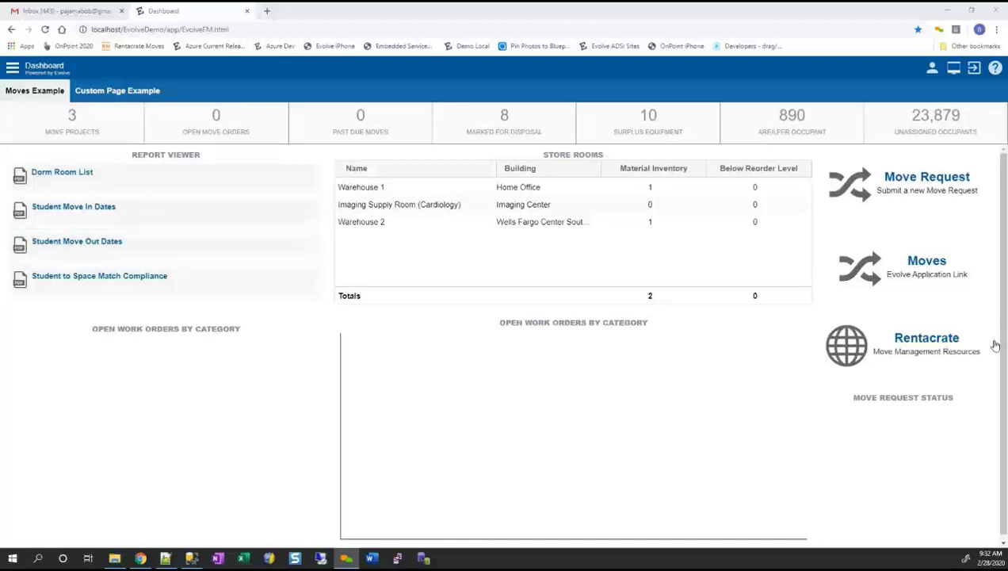
Step: Open the list of individual spaces in the Space module and show the allocations of space 001
{"action": "left_click", "coordinate": [12, 69]}
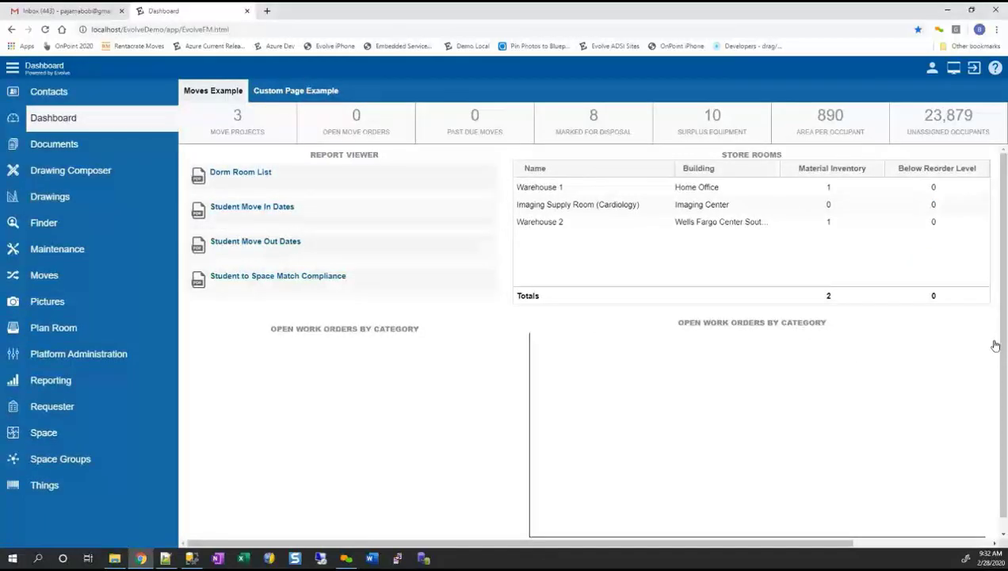
{"action": "left_click", "coordinate": [43, 433]}
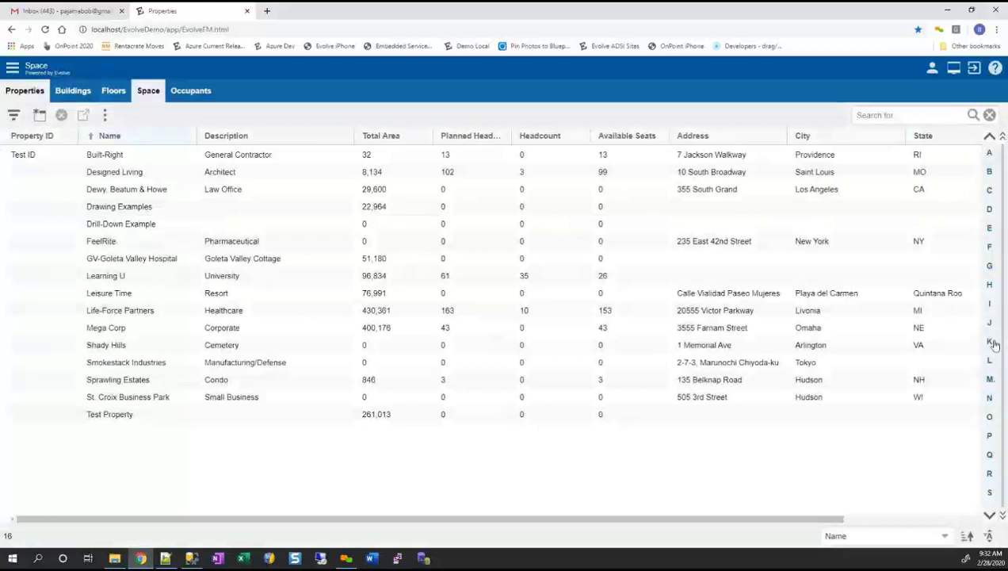
{"action": "left_click", "coordinate": [148, 91]}
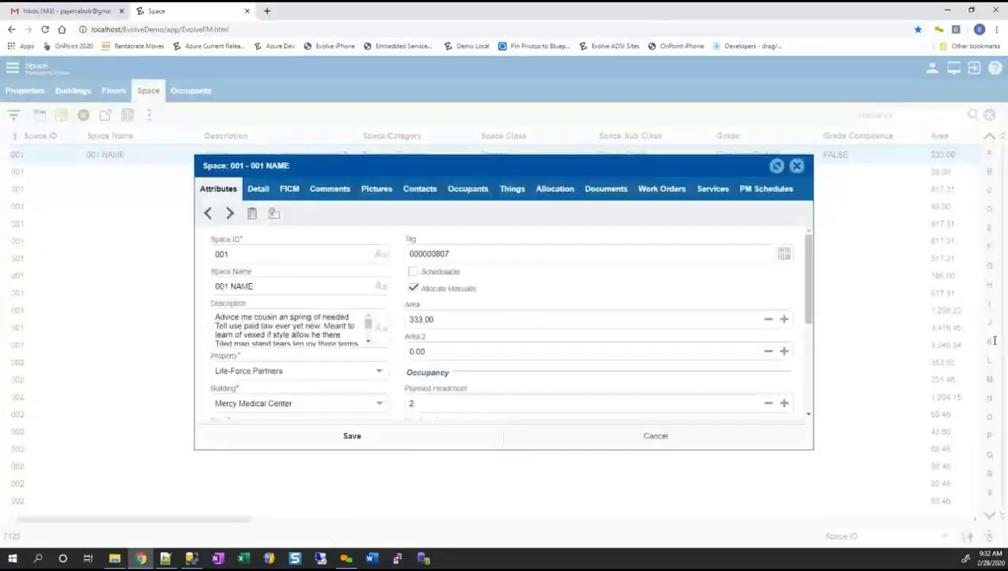
{"action": "left_click", "coordinate": [555, 189]}
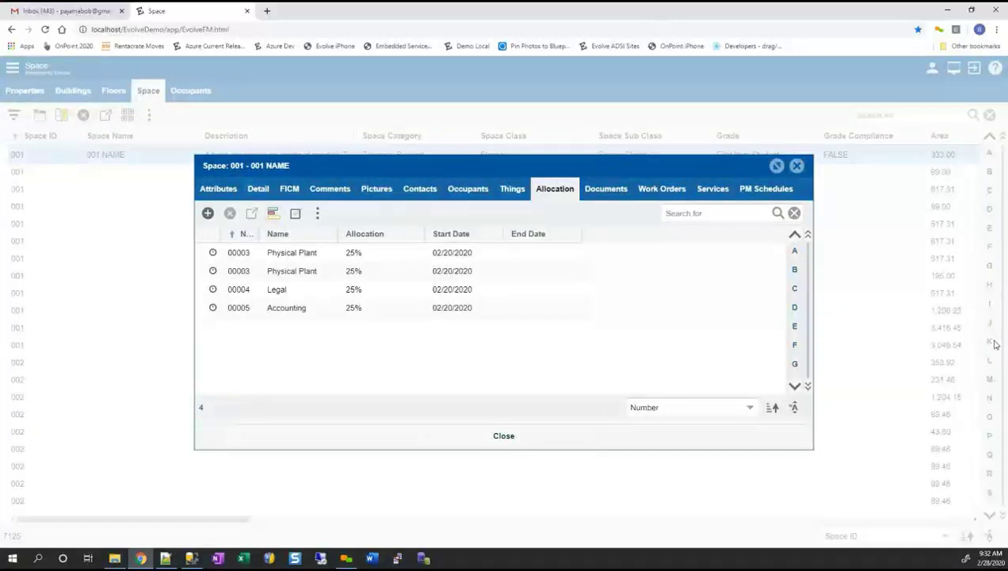
Step: Open the Legal allocation of space 001 and review all columns of its breakdown entries
{"action": "double_click", "coordinate": [279, 290]}
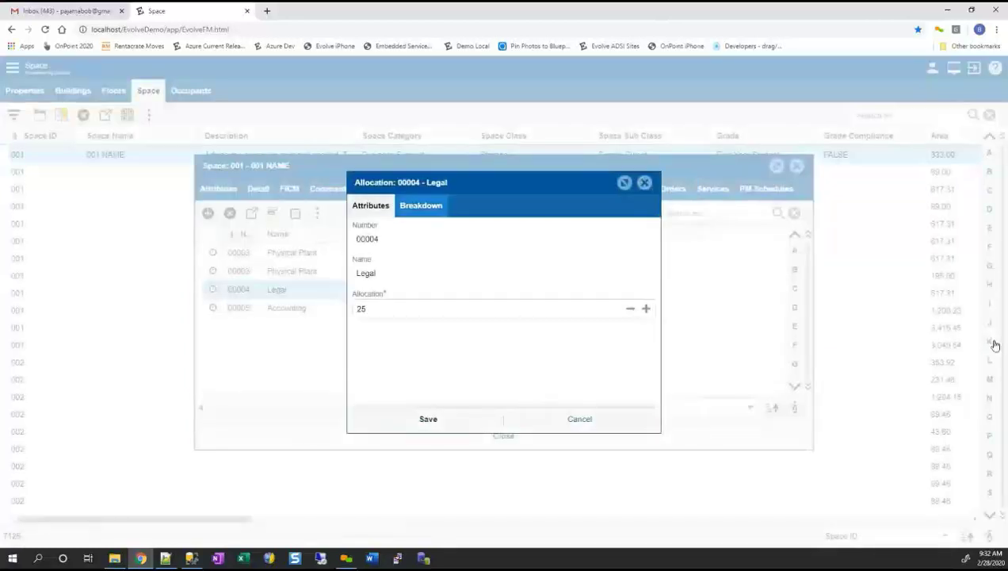
{"action": "left_click", "coordinate": [421, 205]}
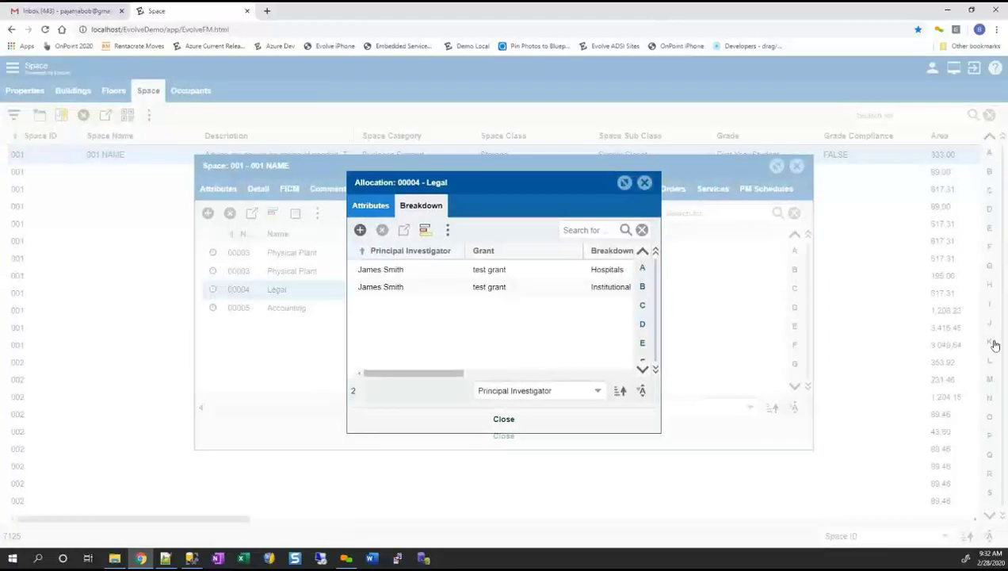
{"action": "left_click", "coordinate": [370, 206]}
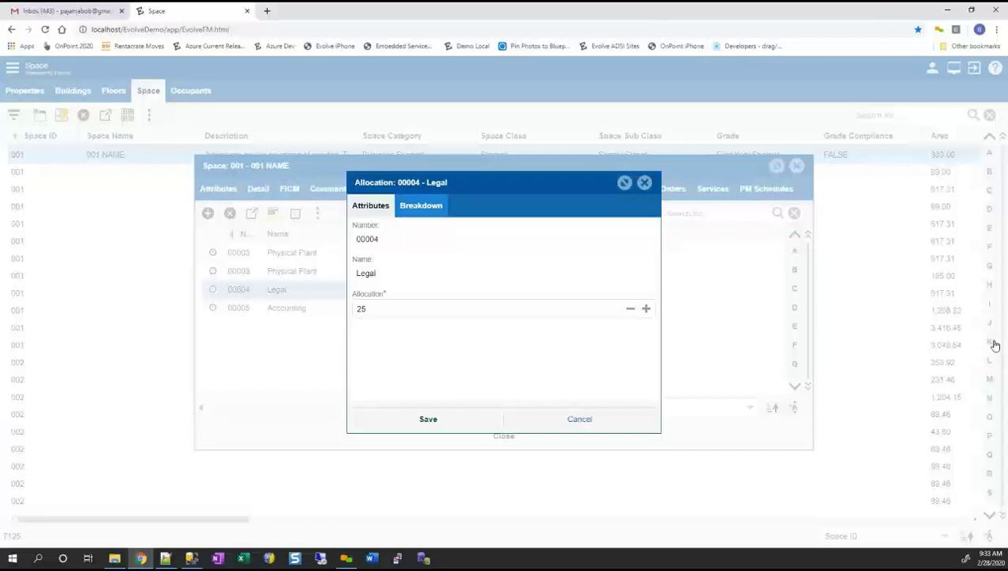
{"action": "left_click", "coordinate": [421, 206]}
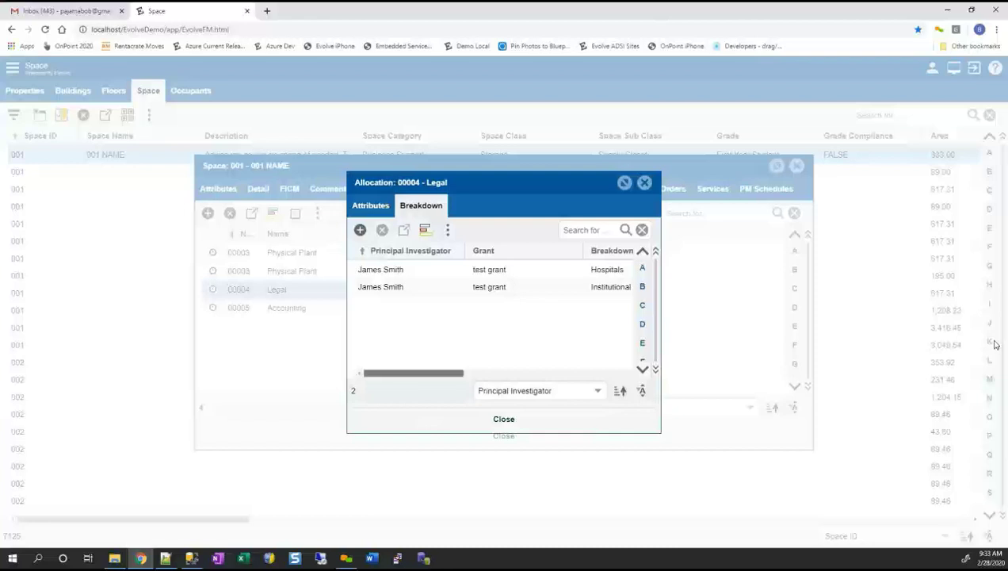
{"action": "left_click_drag", "start_coordinate": [414, 373], "coordinate": [580, 374]}
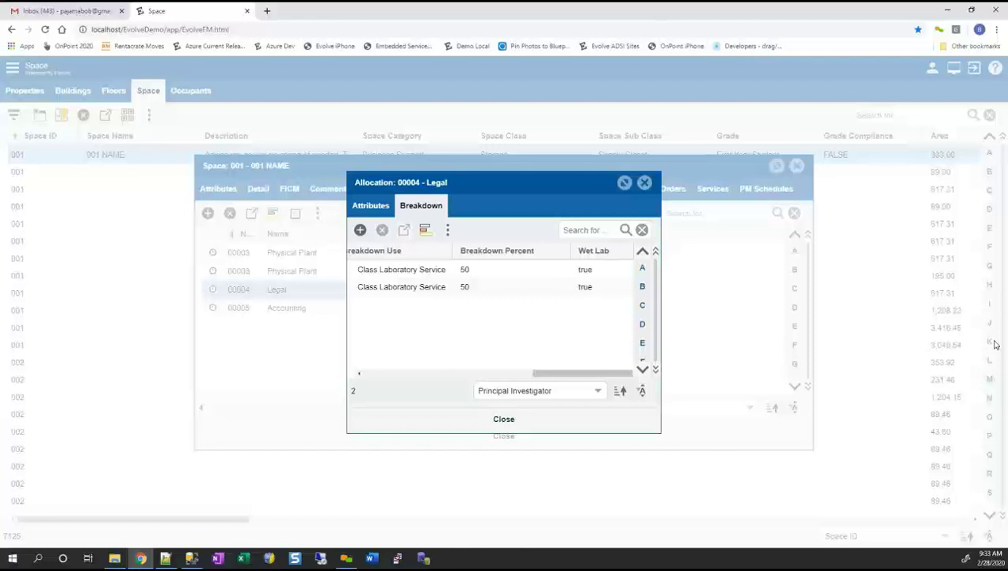
Step: Set the Hospitals breakdown entry's function to Individual and Project Research, save it, and close the allocation and space records
{"action": "double_click", "coordinate": [508, 270]}
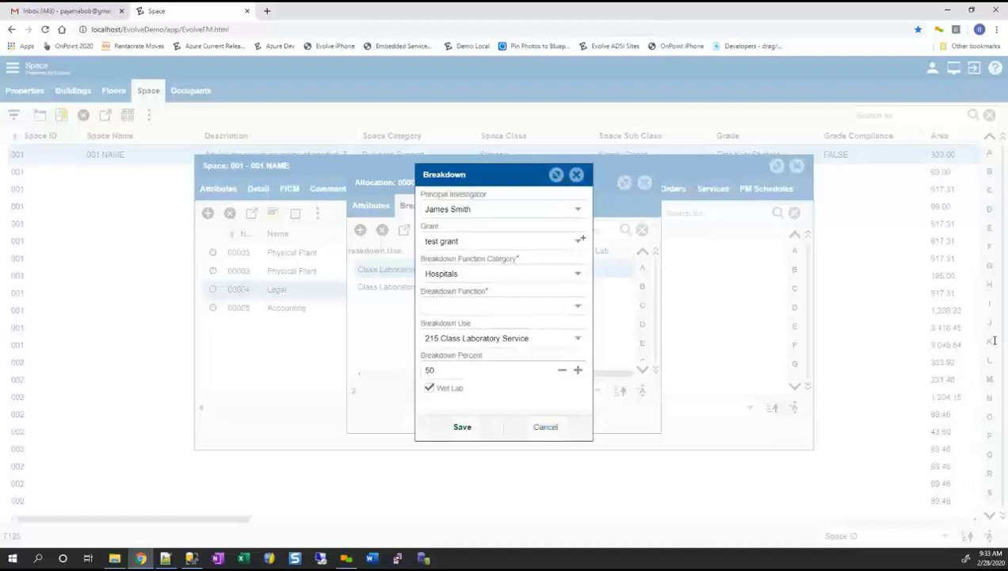
{"action": "left_click", "coordinate": [578, 306]}
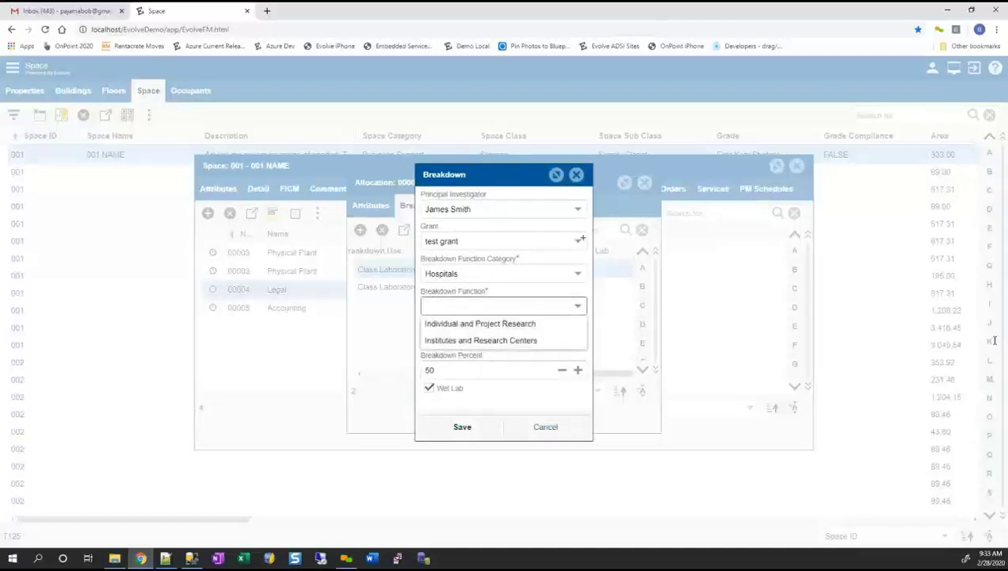
{"action": "left_click", "coordinate": [481, 323]}
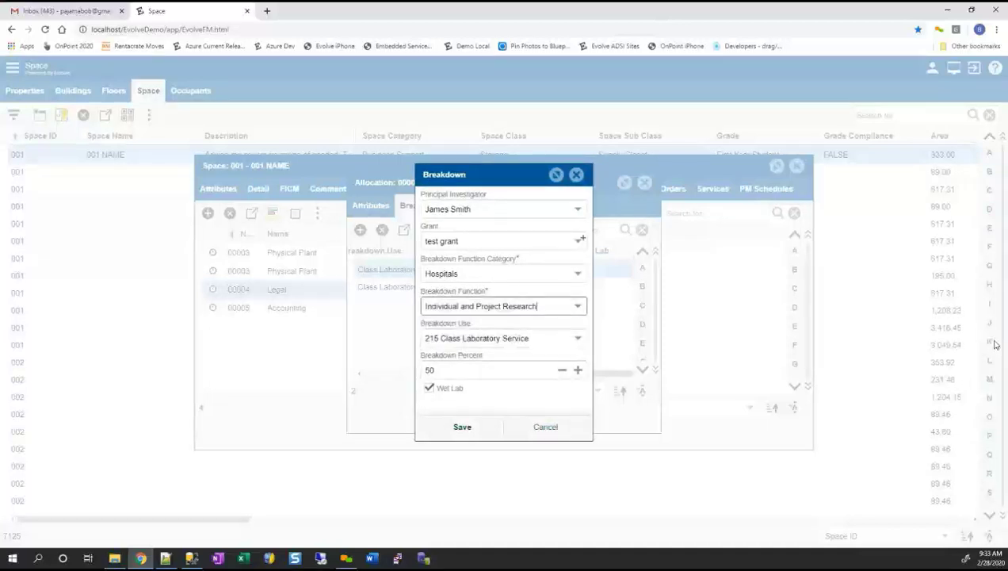
{"action": "left_click", "coordinate": [441, 209]}
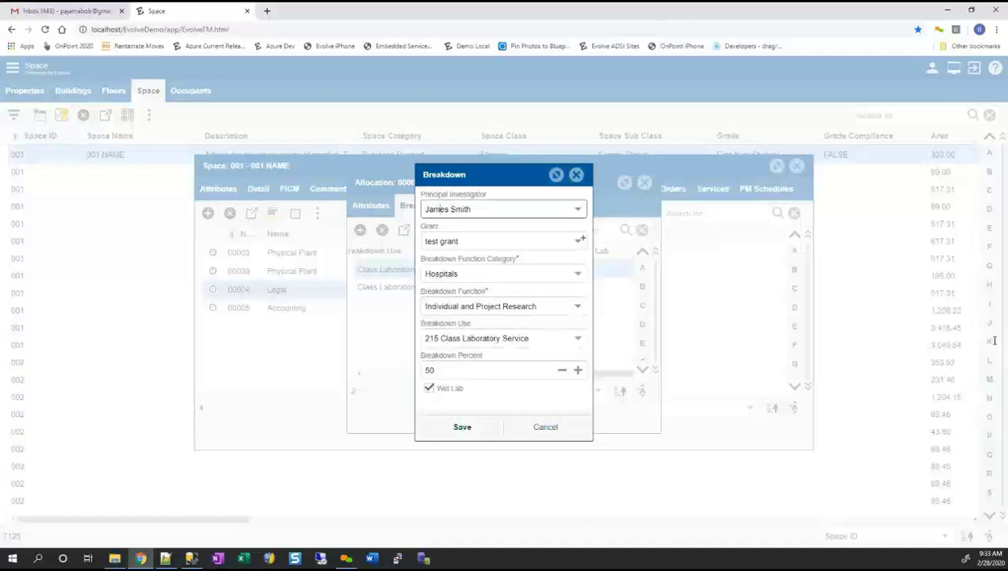
{"action": "key", "text": "Tab"}
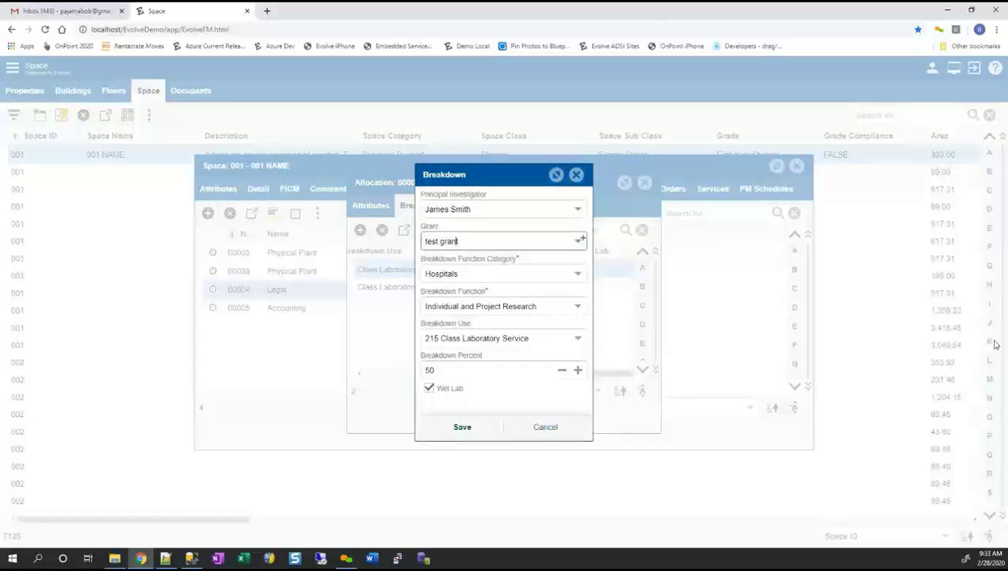
{"action": "key", "text": "ctrl+a"}
{"action": "key", "text": "Return"}
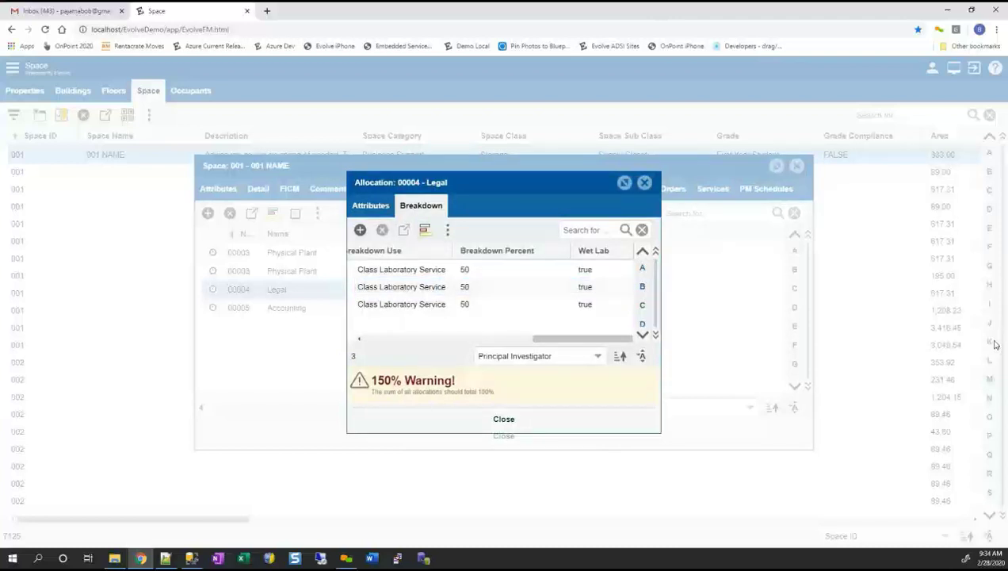
{"action": "key", "text": "Escape"}
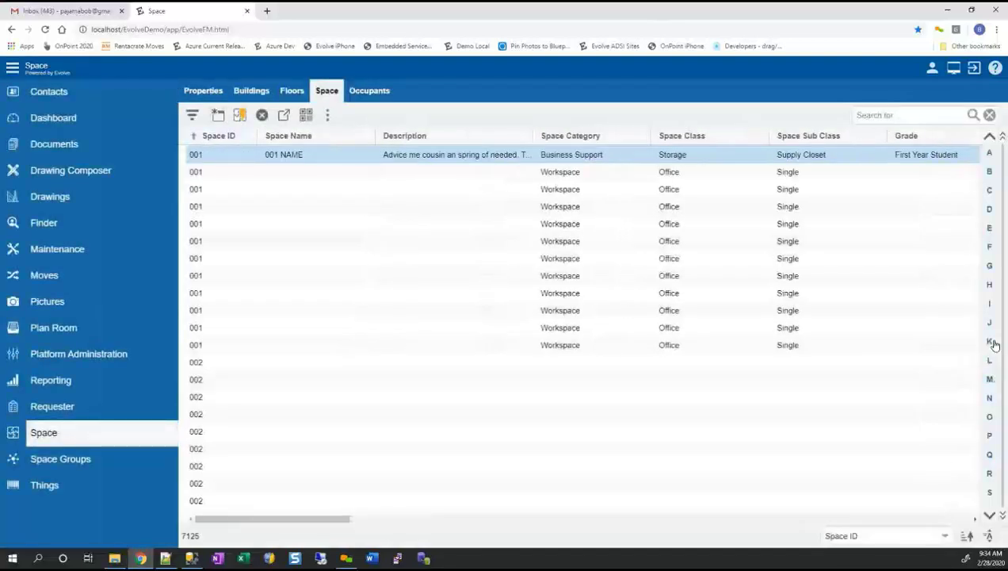
Step: Open the Breakdown listing in Reporting and examine its function, use, percent, area, cost center, allocation and space columns
{"action": "left_click", "coordinate": [51, 381]}
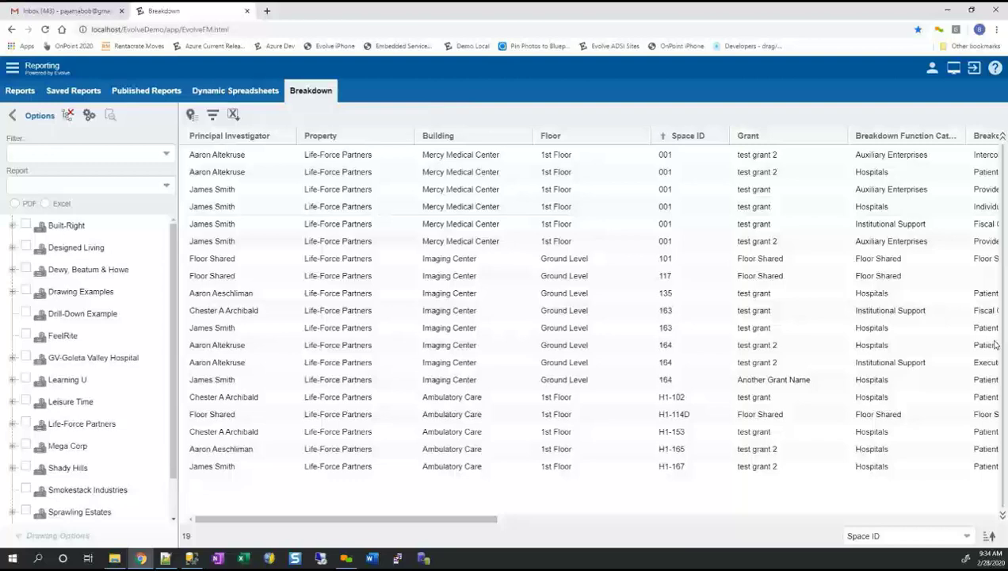
{"action": "scroll", "coordinate": [995, 344], "scroll_direction": "right", "scroll_amount": 5}
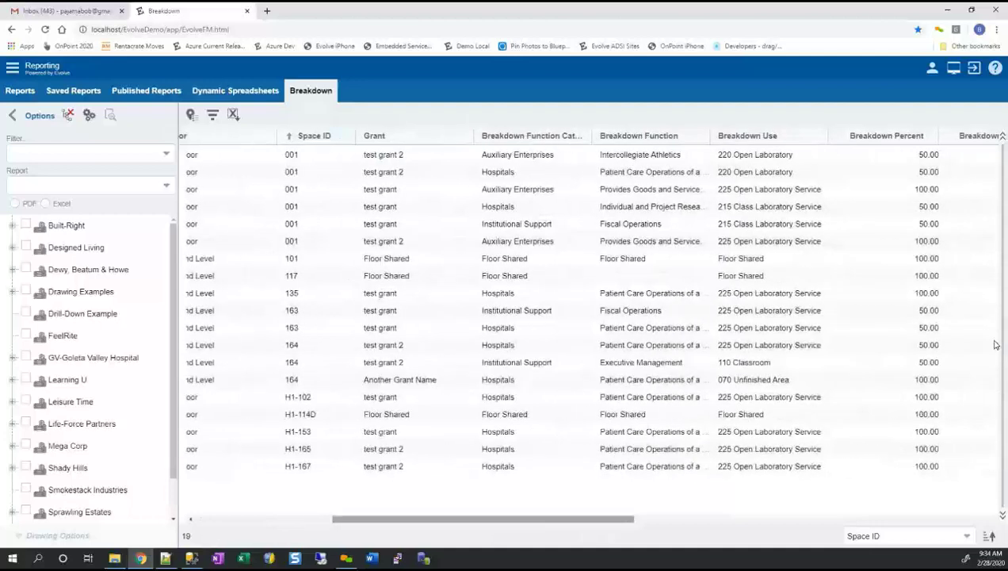
{"action": "scroll", "coordinate": [996, 344], "scroll_direction": "right", "scroll_amount": 2}
{"action": "scroll", "coordinate": [996, 344], "scroll_direction": "right", "scroll_amount": 2}
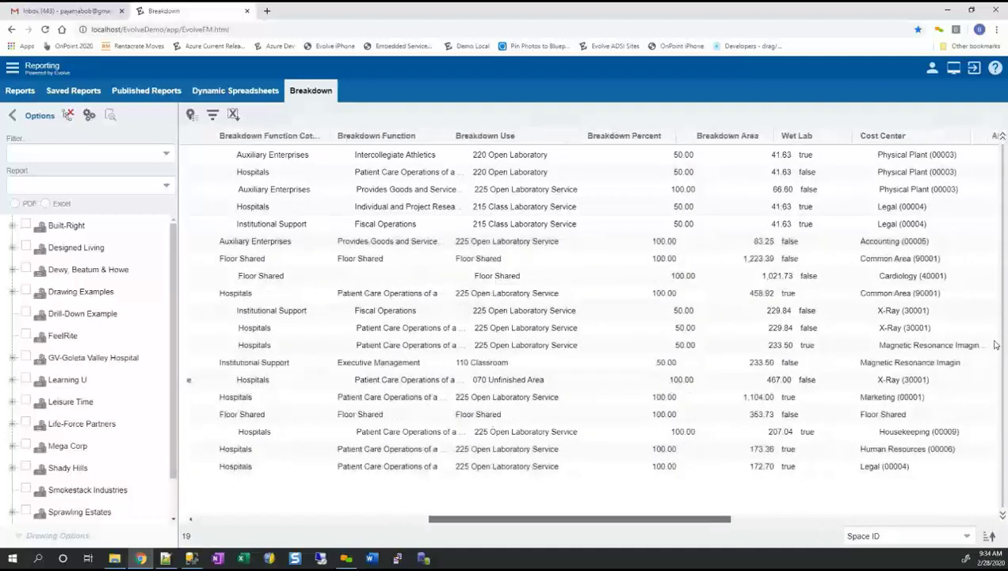
{"action": "scroll", "coordinate": [995, 344], "scroll_direction": "right", "scroll_amount": 2}
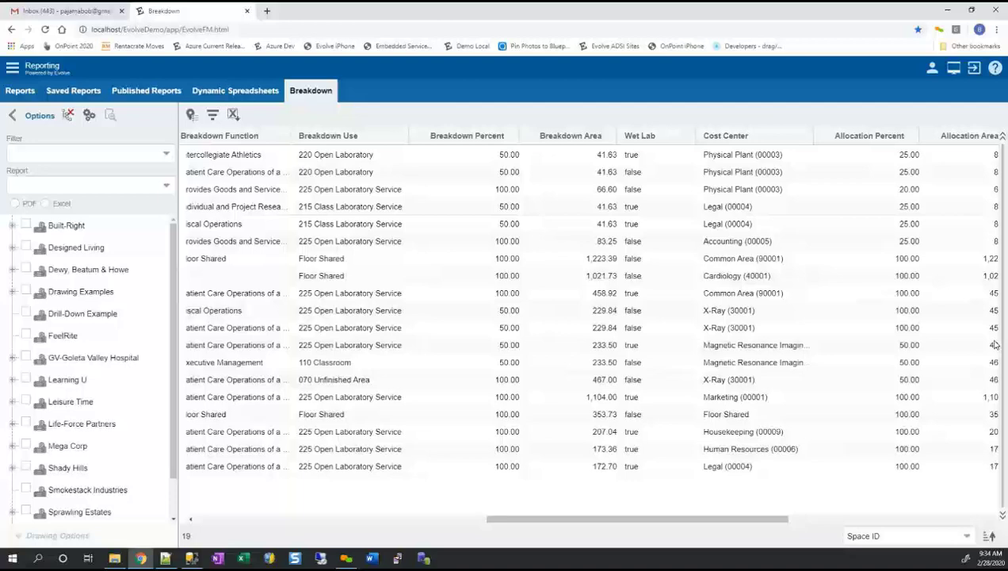
{"action": "scroll", "coordinate": [996, 344], "scroll_direction": "right", "scroll_amount": 2}
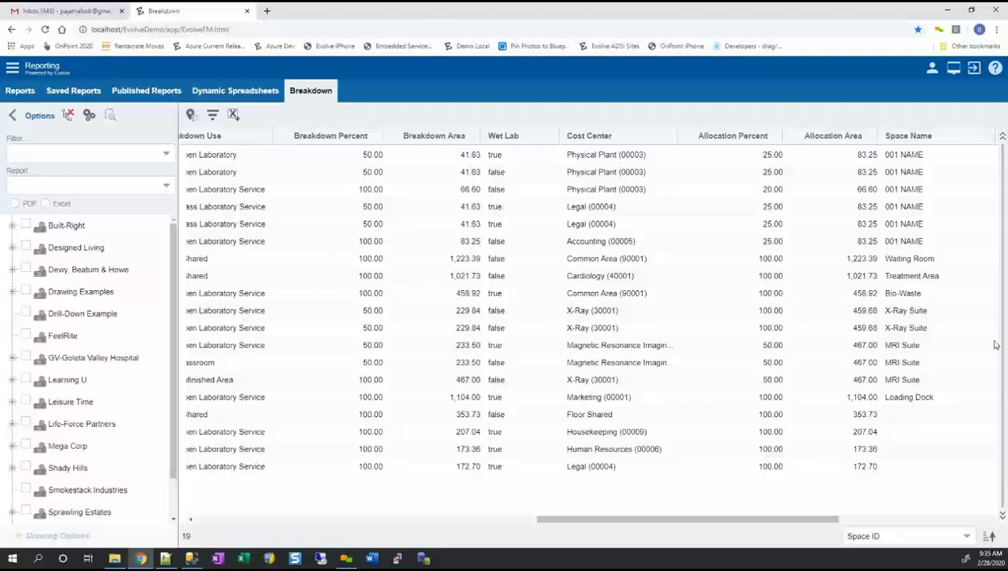
{"action": "scroll", "coordinate": [996, 344], "scroll_direction": "right", "scroll_amount": 5}
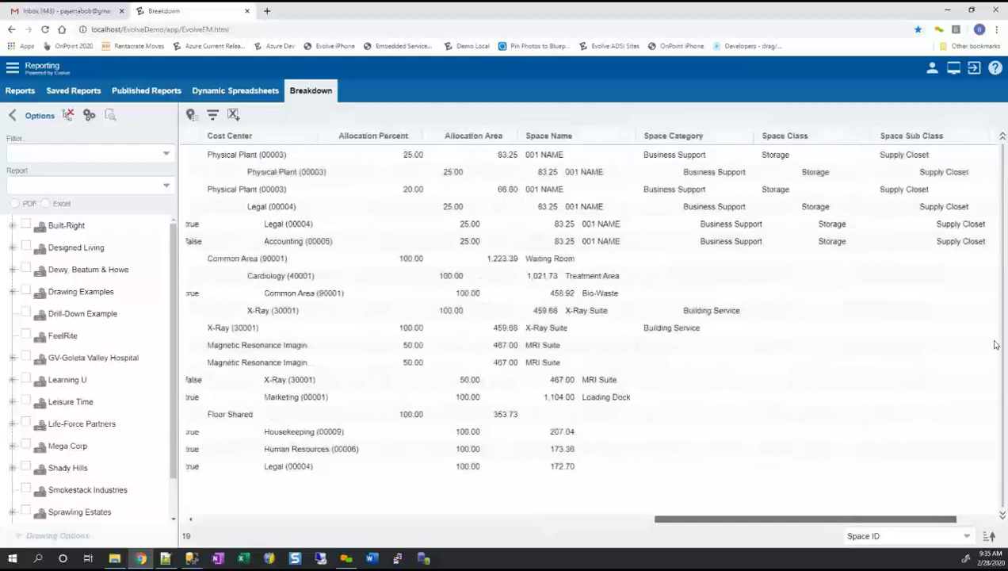
{"action": "scroll", "coordinate": [996, 344], "scroll_direction": "right", "scroll_amount": 3}
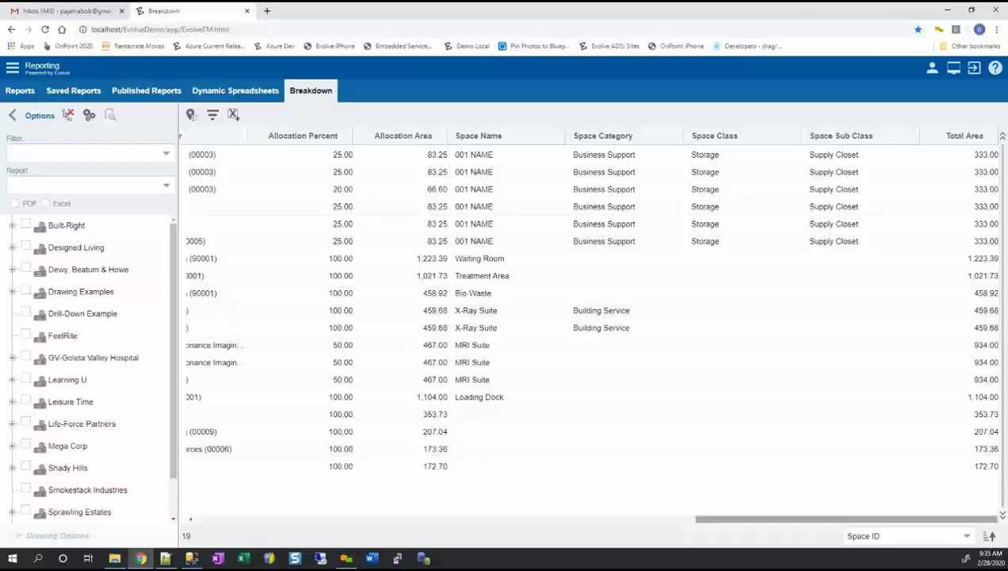
{"action": "left_click_drag", "start_coordinate": [847, 519], "coordinate": [669, 519]}
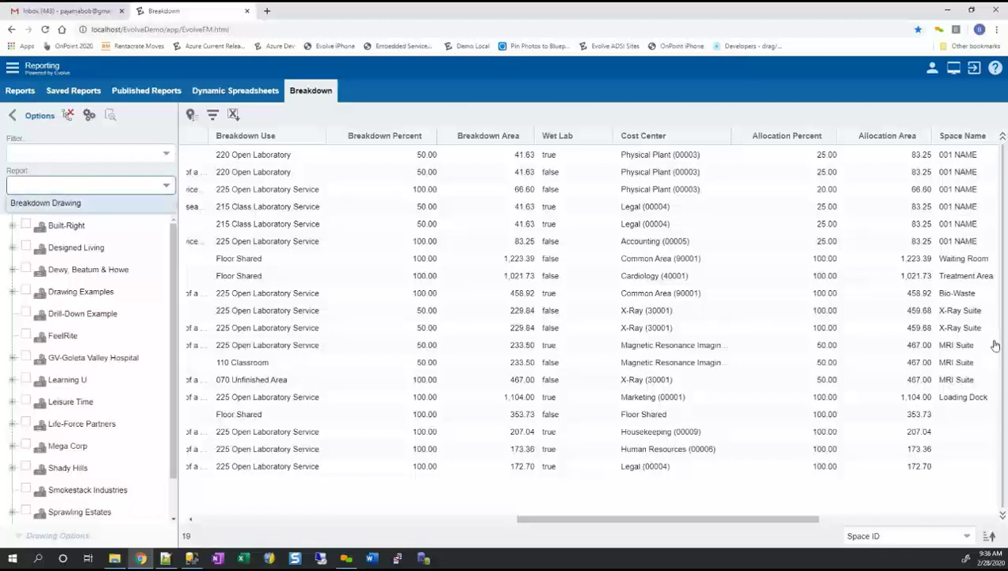
Step: Choose the Breakdown Drawing report with the Floor Plan category, Principal Investigator theme and test breakdown space label
{"action": "key", "text": "Return"}
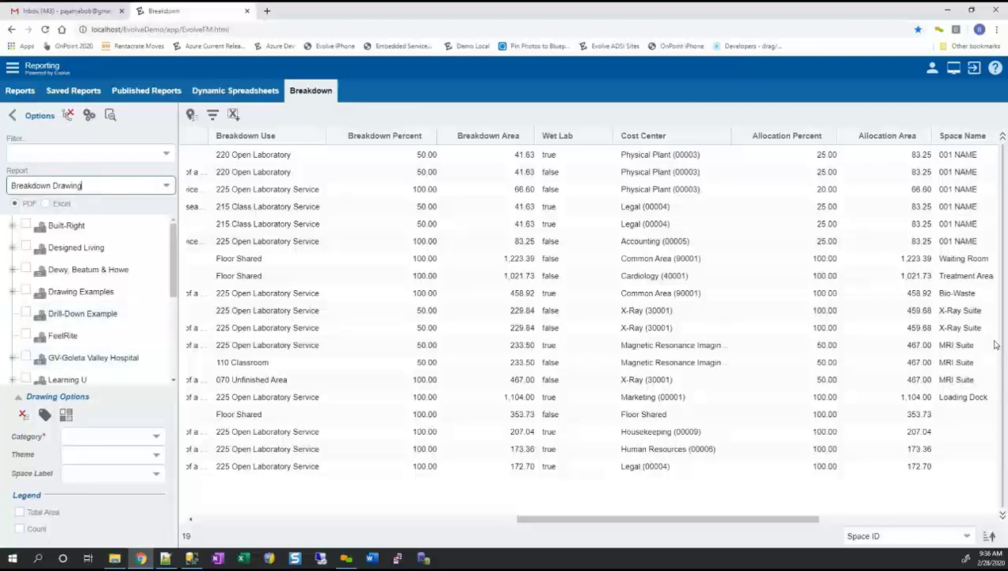
{"action": "left_click", "coordinate": [157, 436]}
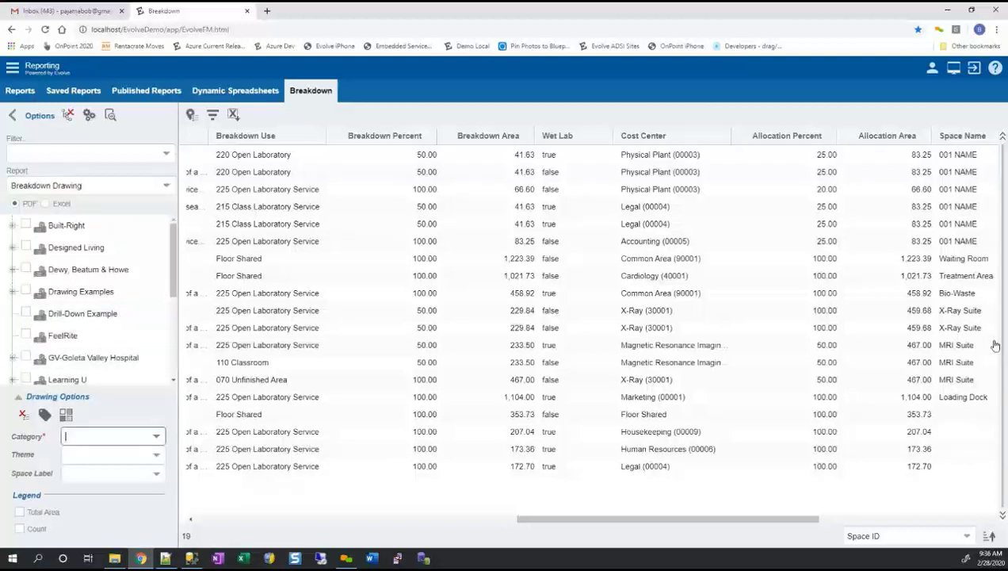
{"action": "left_click", "coordinate": [84, 396]}
{"action": "left_click", "coordinate": [156, 455]}
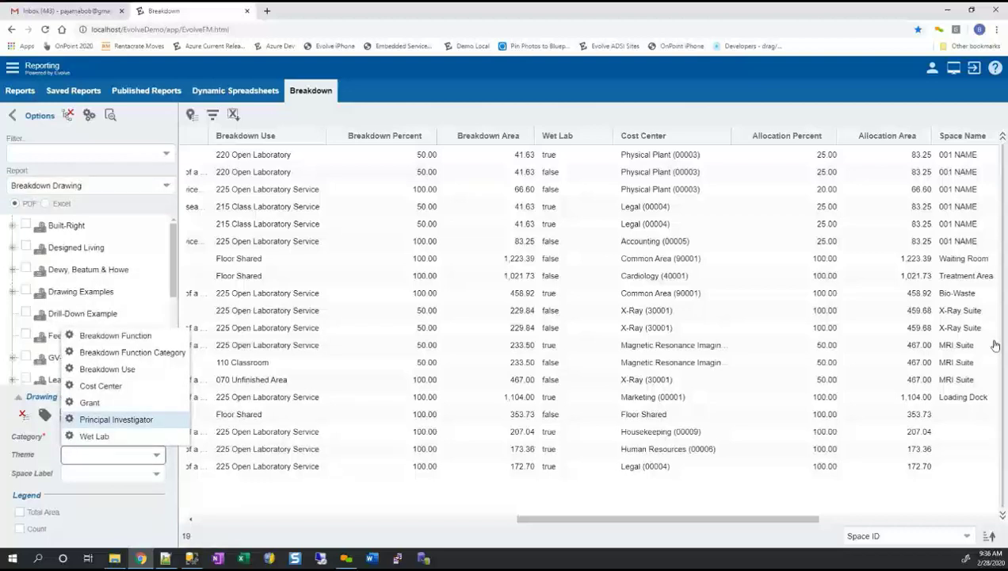
{"action": "left_click", "coordinate": [115, 419]}
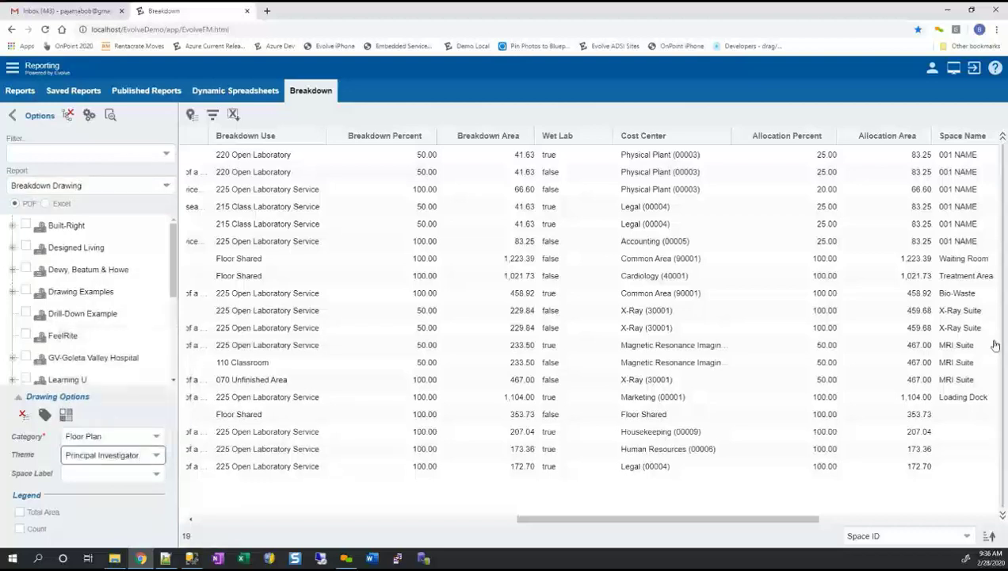
{"action": "left_click", "coordinate": [157, 474]}
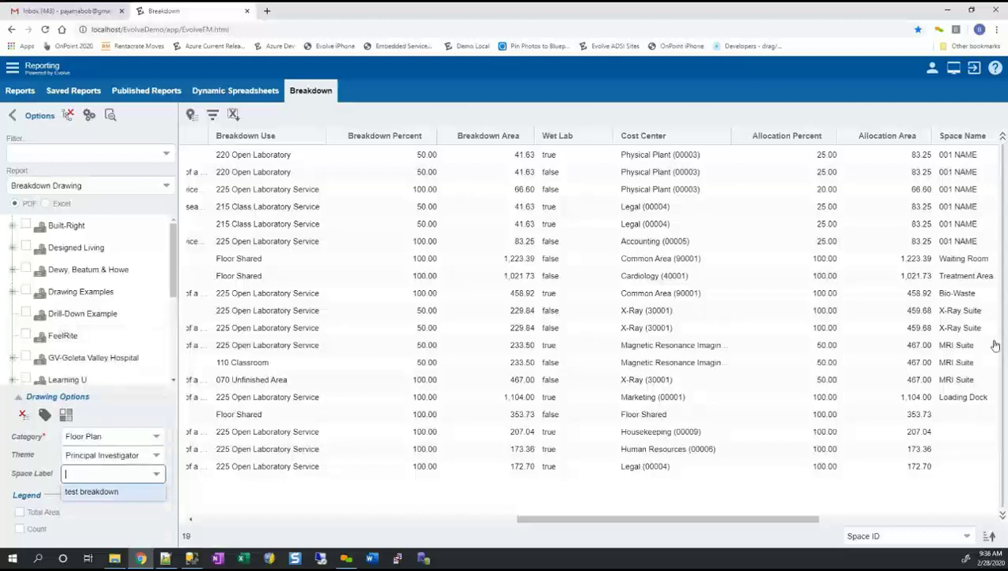
{"action": "left_click", "coordinate": [104, 491]}
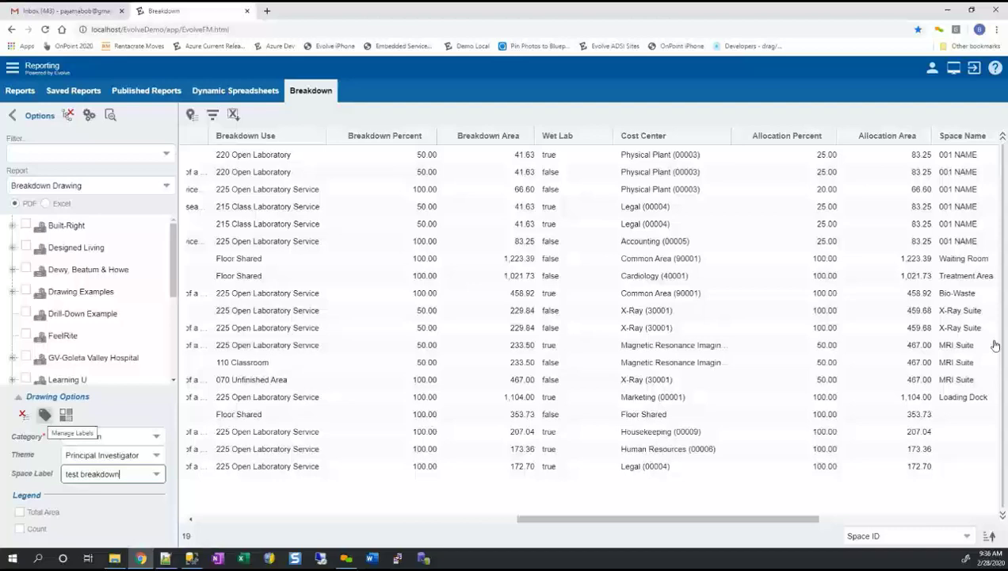
Step: Review the drawing's label definitions and the colors and patterns assigned to the breakdown attributes
{"action": "left_click", "coordinate": [45, 415]}
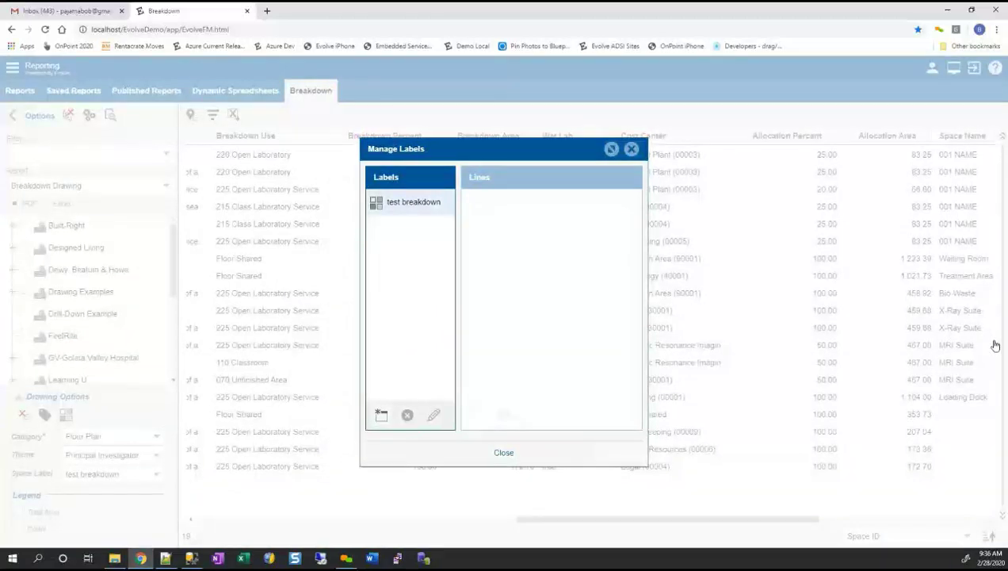
{"action": "left_click", "coordinate": [505, 453]}
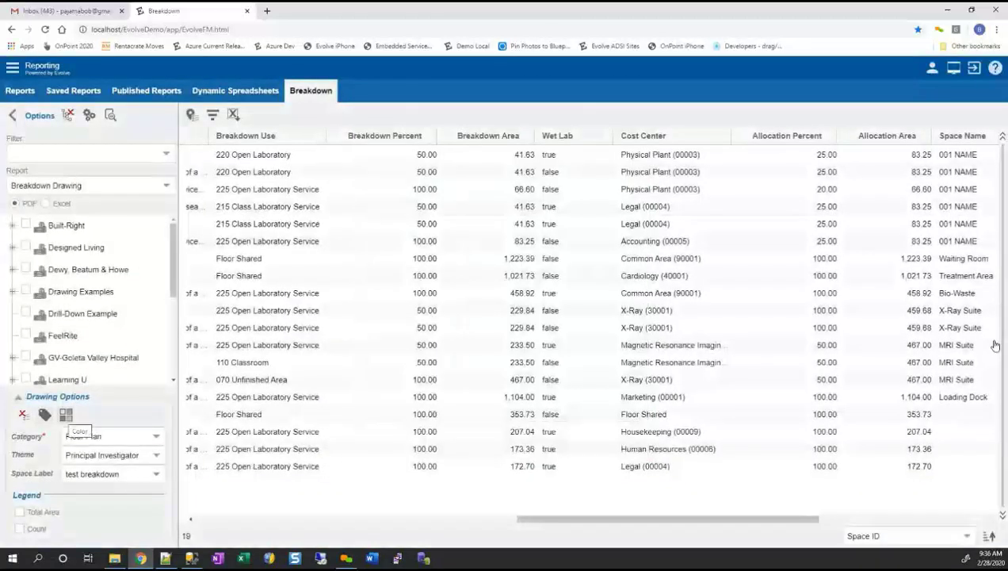
{"action": "left_click", "coordinate": [66, 415]}
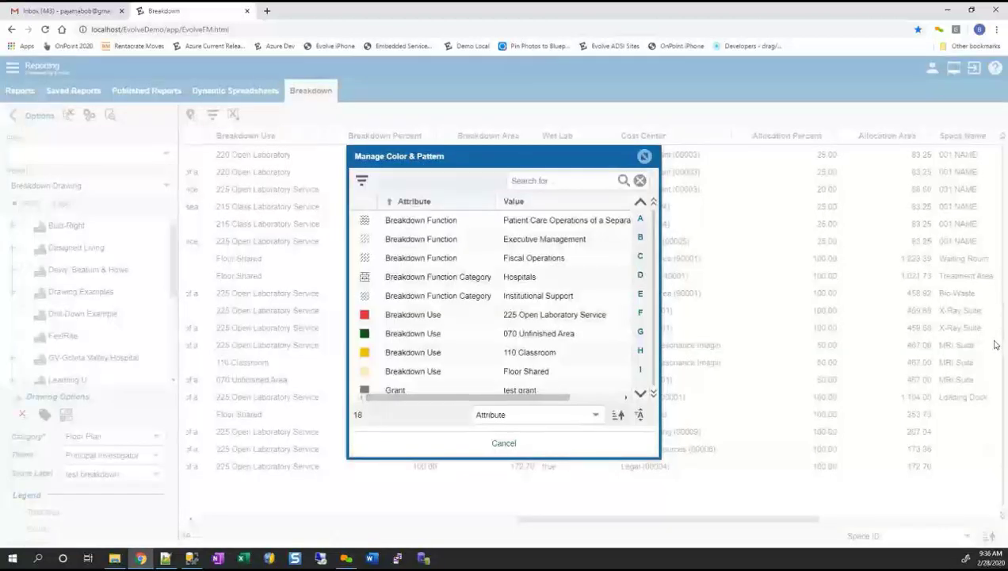
{"action": "scroll", "coordinate": [996, 344], "scroll_direction": "down", "scroll_amount": 1}
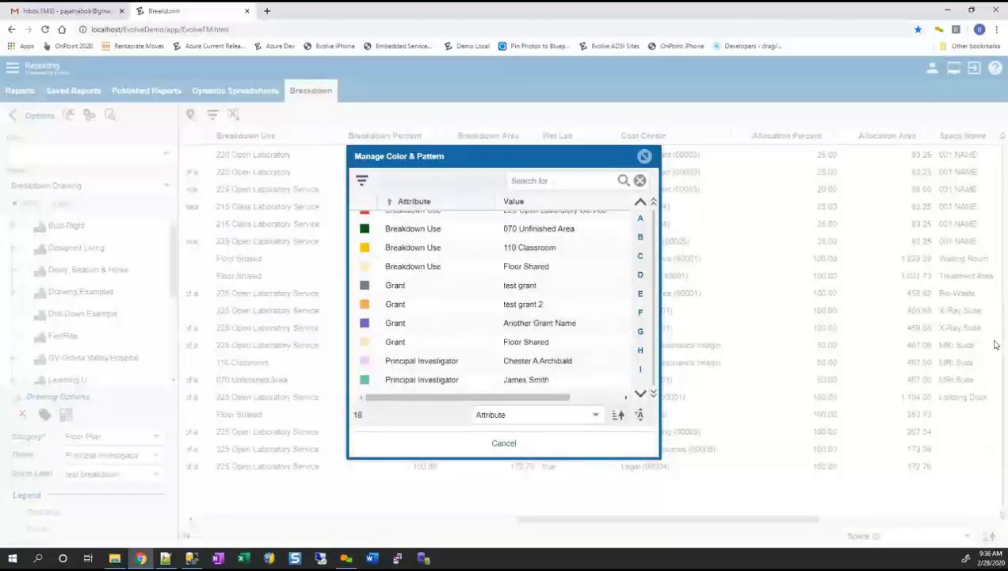
{"action": "scroll", "coordinate": [996, 344], "scroll_direction": "down", "scroll_amount": 1}
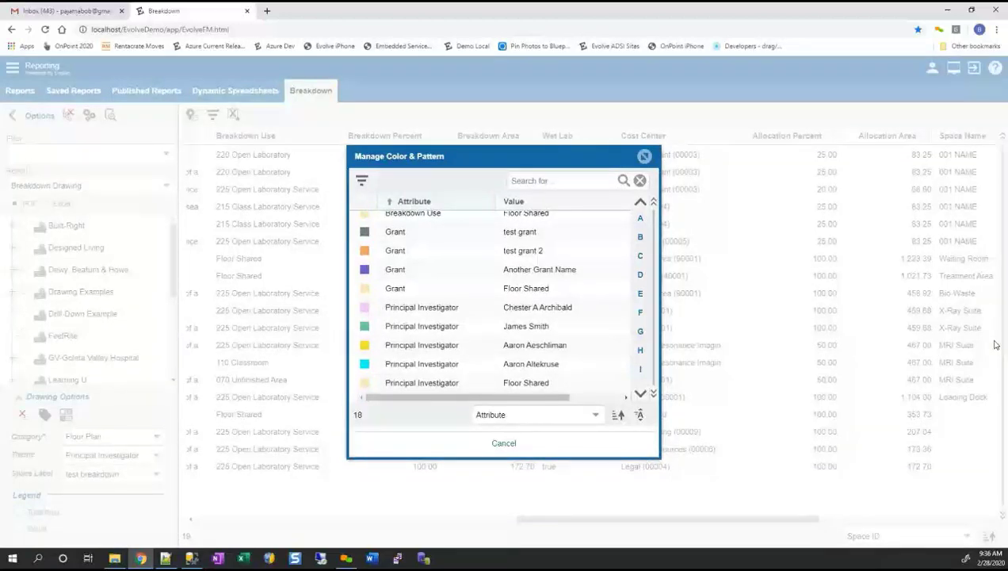
Step: Close the color and pattern list, generate the Breakdown Drawing PDF report, and enlarge its viewer window
{"action": "left_click", "coordinate": [996, 344]}
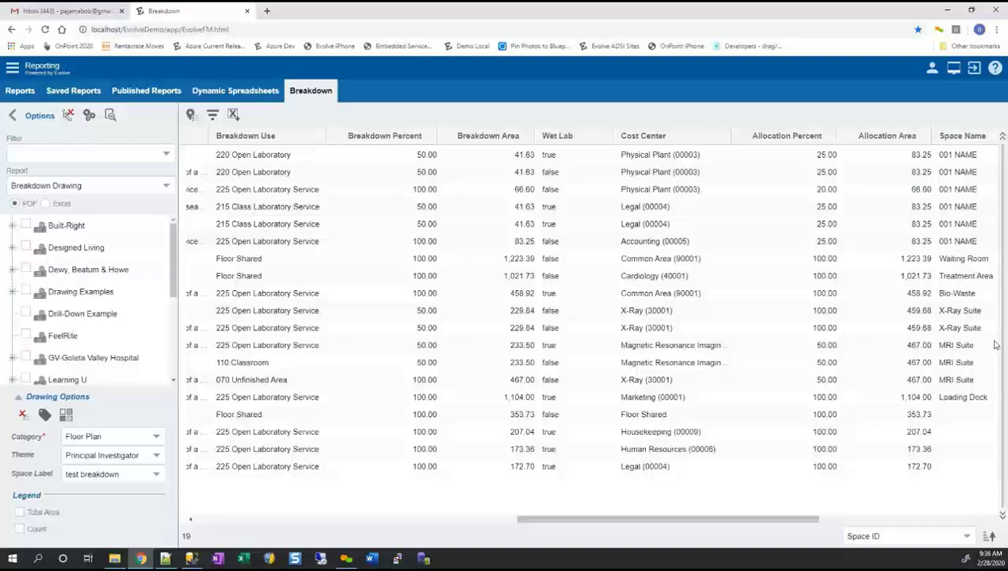
{"action": "left_click", "coordinate": [110, 115]}
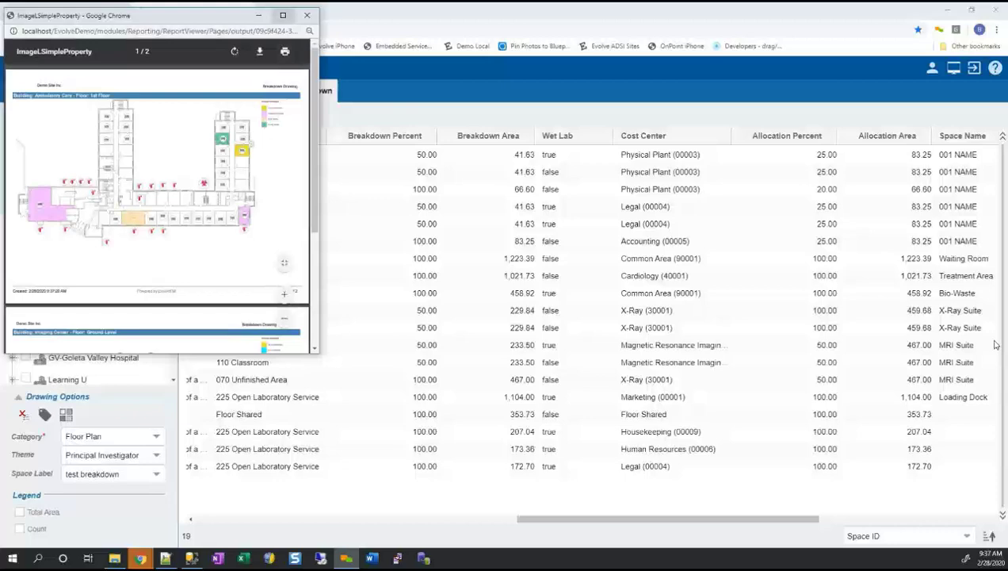
{"action": "left_click", "coordinate": [283, 15]}
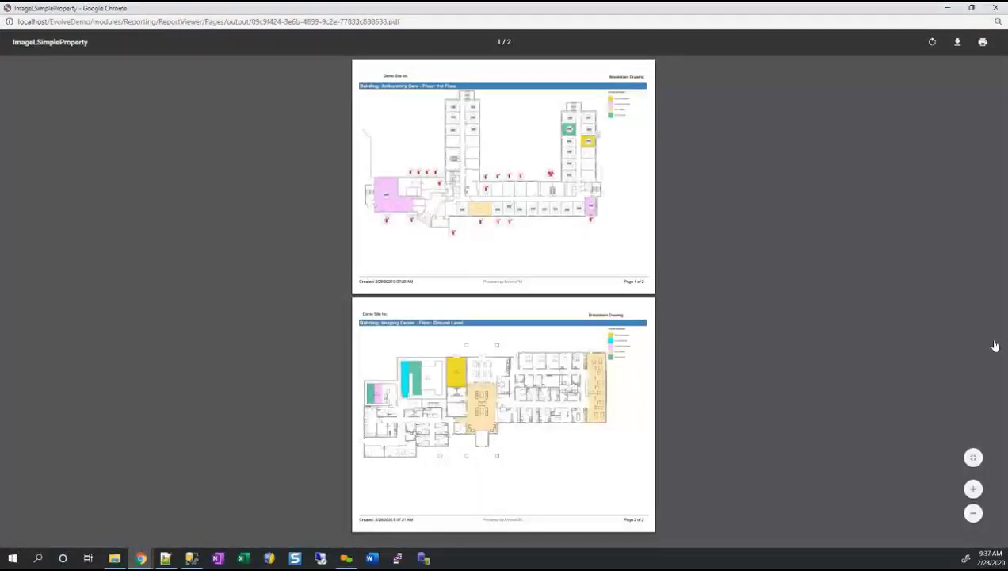
Step: Examine the investigator colors and legends on the Ambulatory Care 1st Floor and Imaging Center Ground Level drawings, and close the report
{"action": "scroll", "coordinate": [996, 344], "scroll_direction": "up", "scroll_amount": 7}
{"action": "scroll", "coordinate": [996, 345], "scroll_direction": "up", "scroll_amount": 4}
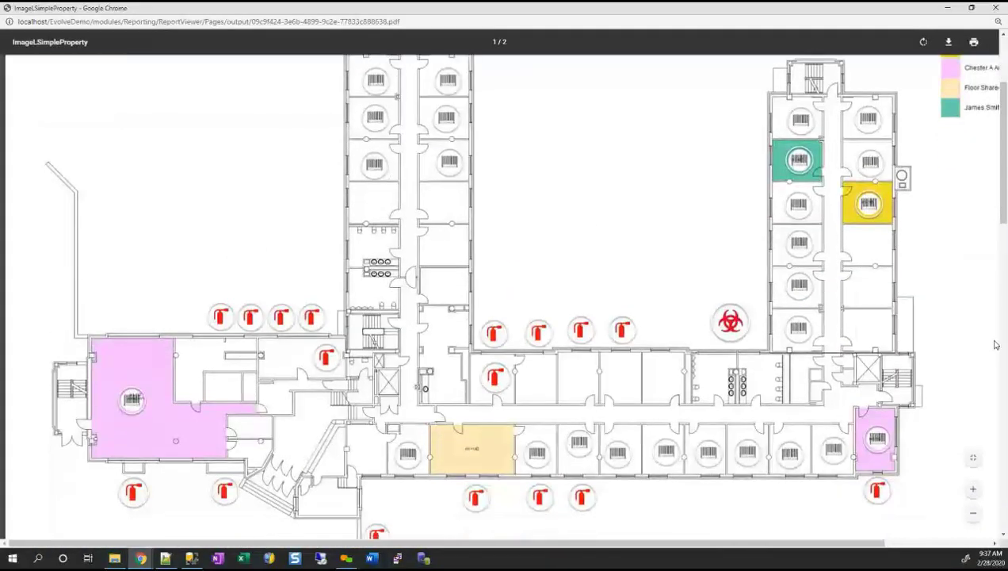
{"action": "scroll", "coordinate": [996, 345], "scroll_direction": "right", "scroll_amount": 3}
{"action": "scroll", "coordinate": [997, 345], "scroll_direction": "up", "scroll_amount": 2}
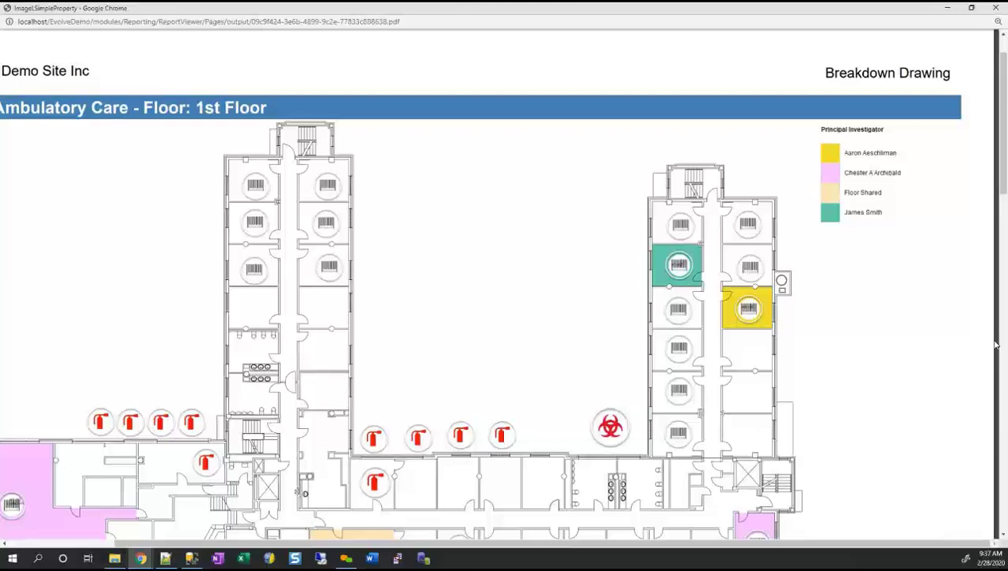
{"action": "scroll", "coordinate": [995, 345], "scroll_direction": "down", "scroll_amount": 3}
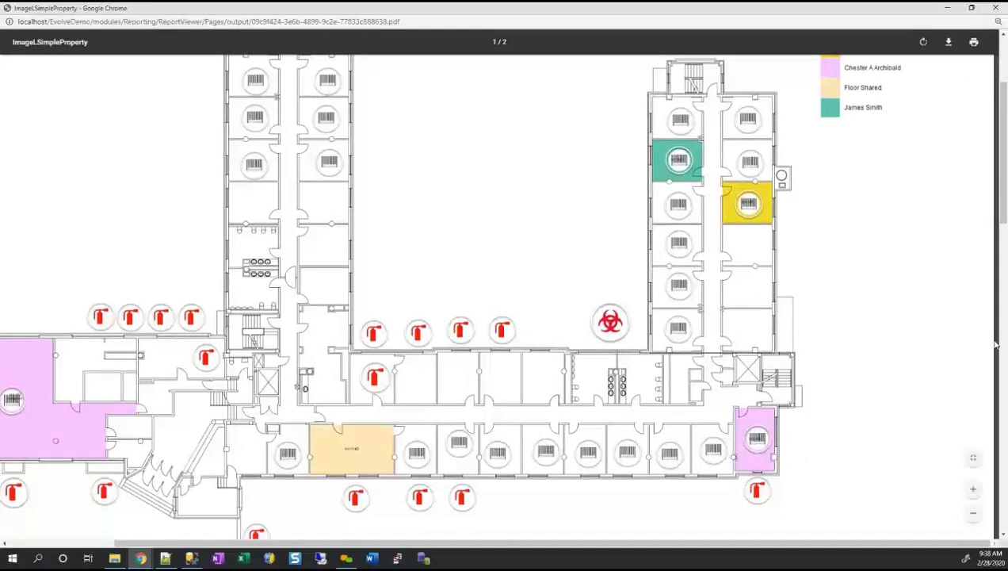
{"action": "scroll", "coordinate": [996, 345], "scroll_direction": "down", "scroll_amount": 3}
{"action": "scroll", "coordinate": [996, 344], "scroll_direction": "down", "scroll_amount": 1}
{"action": "scroll", "coordinate": [996, 345], "scroll_direction": "down", "scroll_amount": 4}
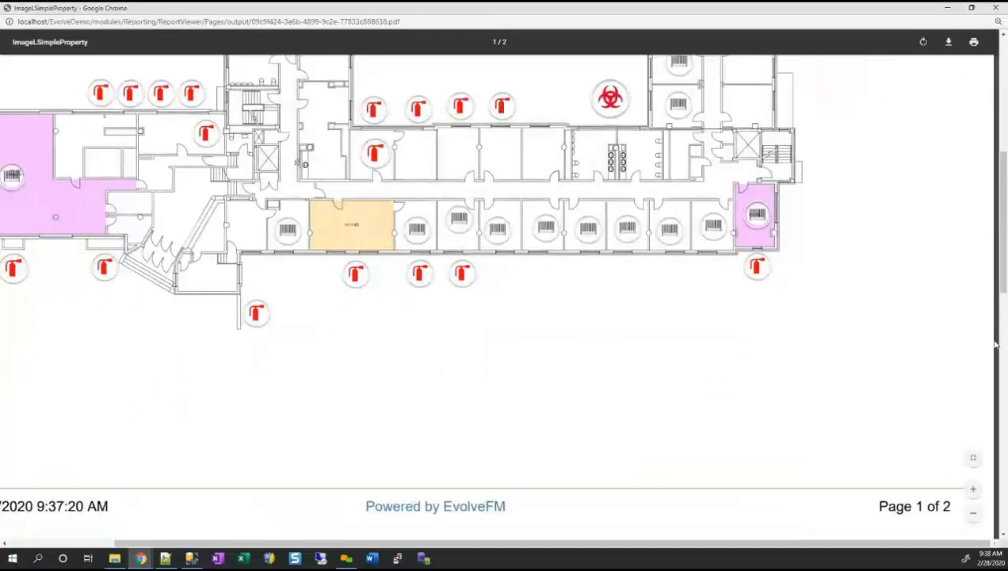
{"action": "scroll", "coordinate": [996, 345], "scroll_direction": "down", "scroll_amount": 5}
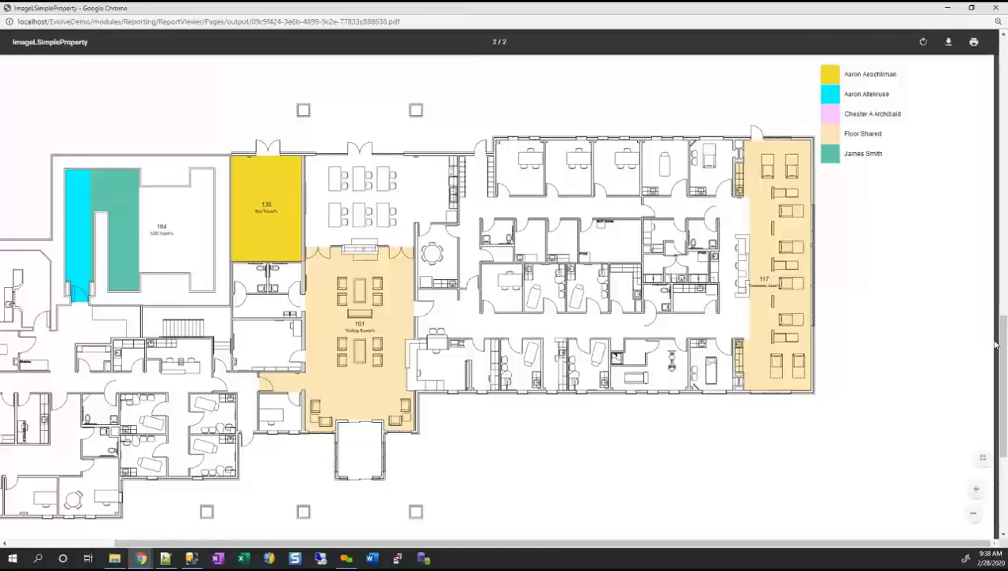
{"action": "left_click", "coordinate": [995, 8]}
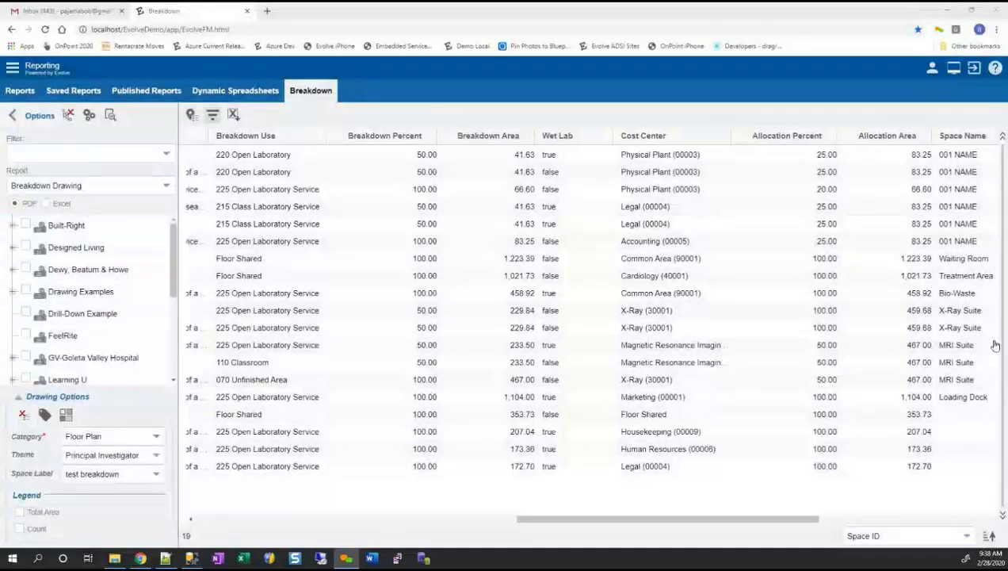
Step: Filter the breakdown listing to a single principal investigator by name
{"action": "left_click", "coordinate": [213, 115]}
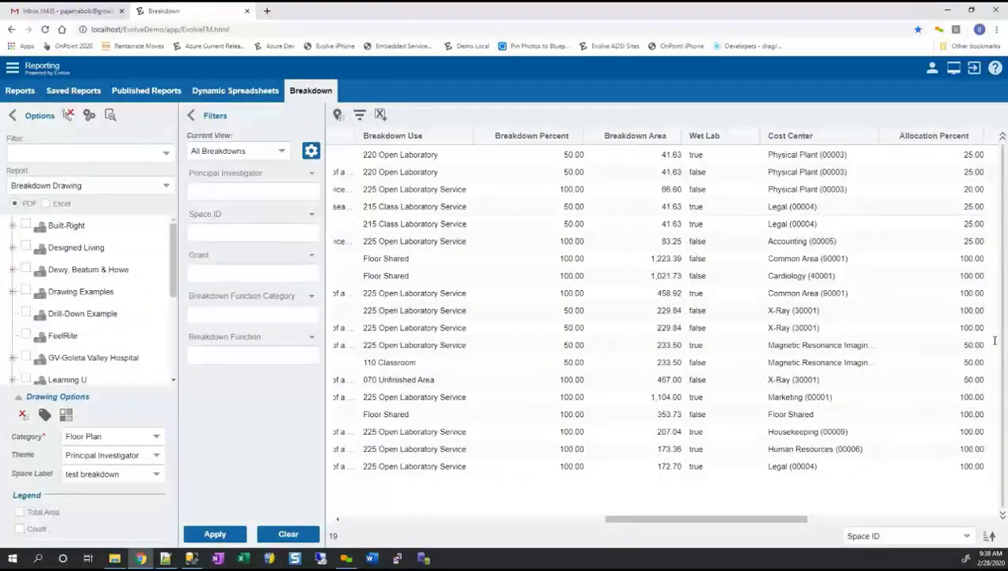
{"action": "left_click", "coordinate": [253, 192]}
{"action": "type", "text": "jame"}
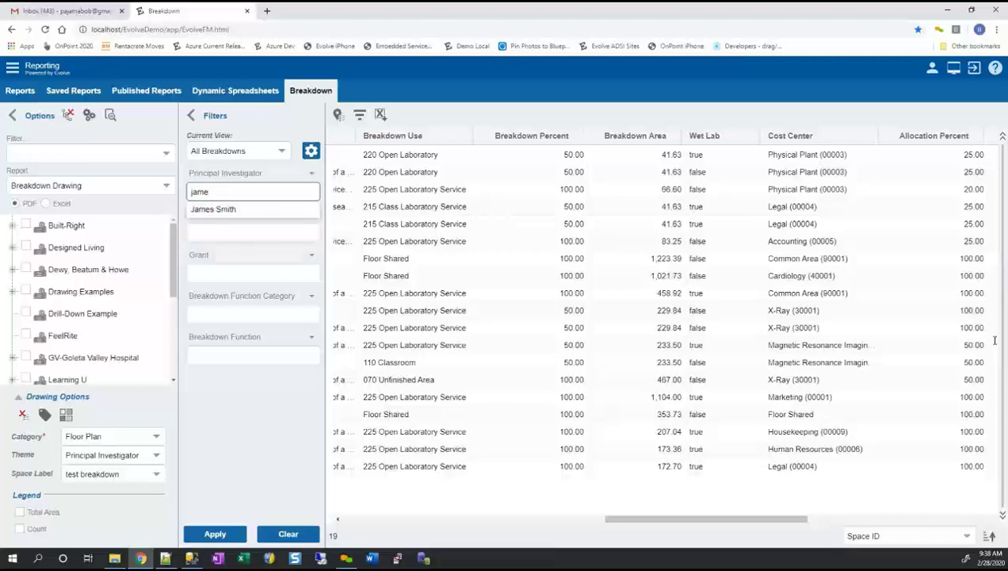
{"action": "key", "text": "Down"}
{"action": "key", "text": "Return"}
{"action": "key", "text": "Return"}
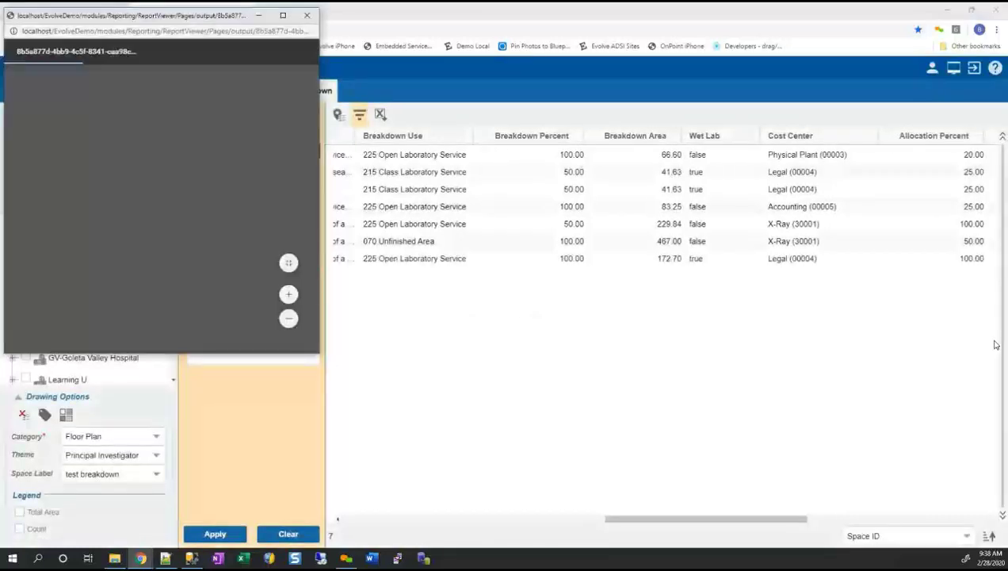
Step: Generate the Breakdown Drawing for the filtered investigator and examine the shaded spaces on the Ambulatory Care and Imaging Center floors
{"action": "left_click", "coordinate": [283, 15]}
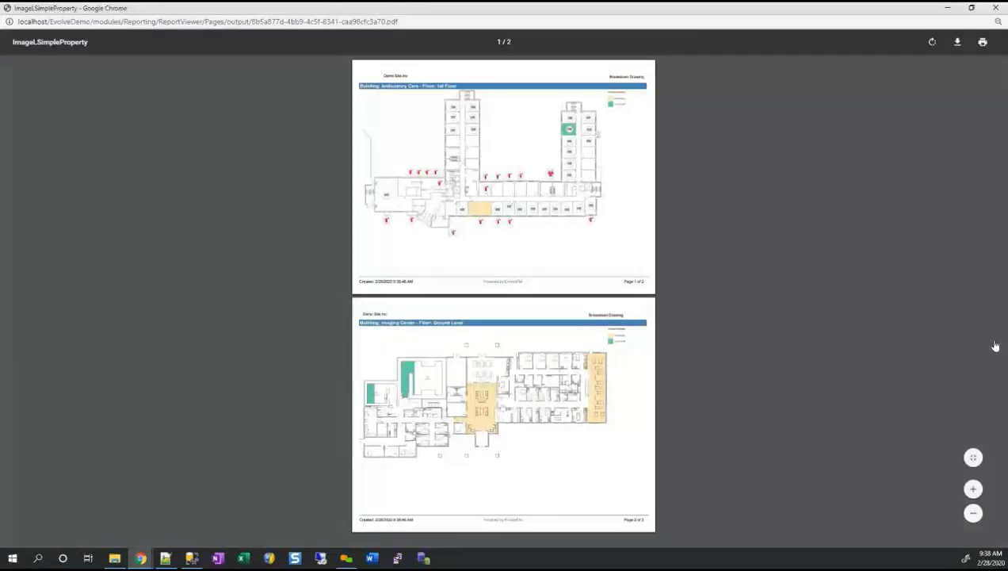
{"action": "scroll", "coordinate": [996, 346], "scroll_direction": "up", "scroll_amount": 7}
{"action": "scroll", "coordinate": [996, 346], "scroll_direction": "up", "scroll_amount": 3}
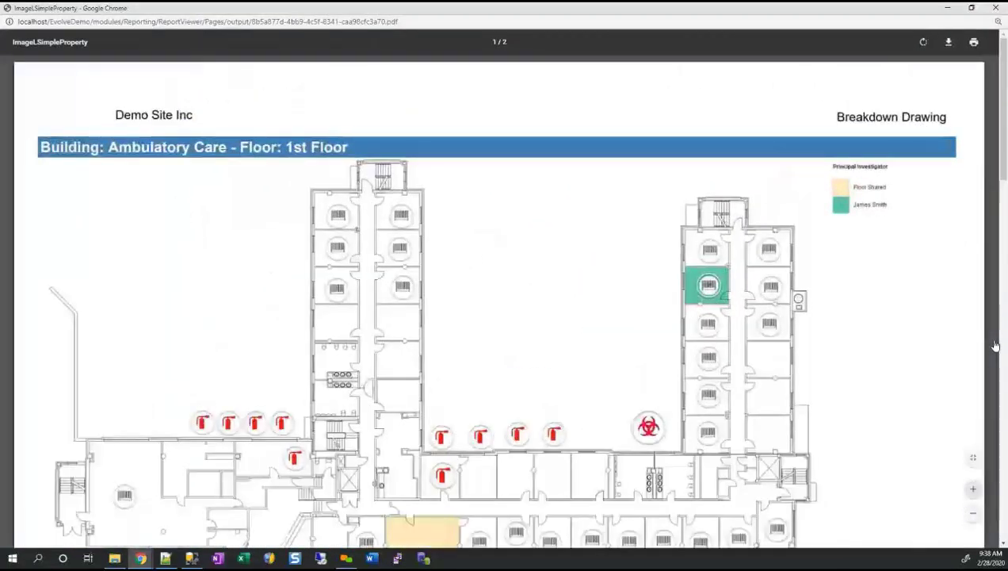
{"action": "scroll", "coordinate": [995, 346], "scroll_direction": "right", "scroll_amount": 5}
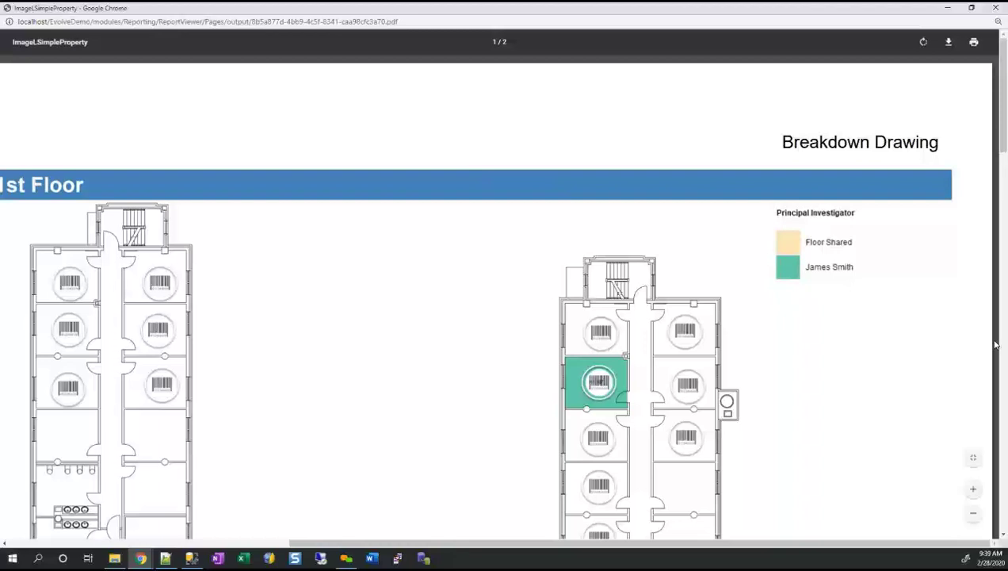
{"action": "scroll", "coordinate": [996, 345], "scroll_direction": "down", "scroll_amount": 2}
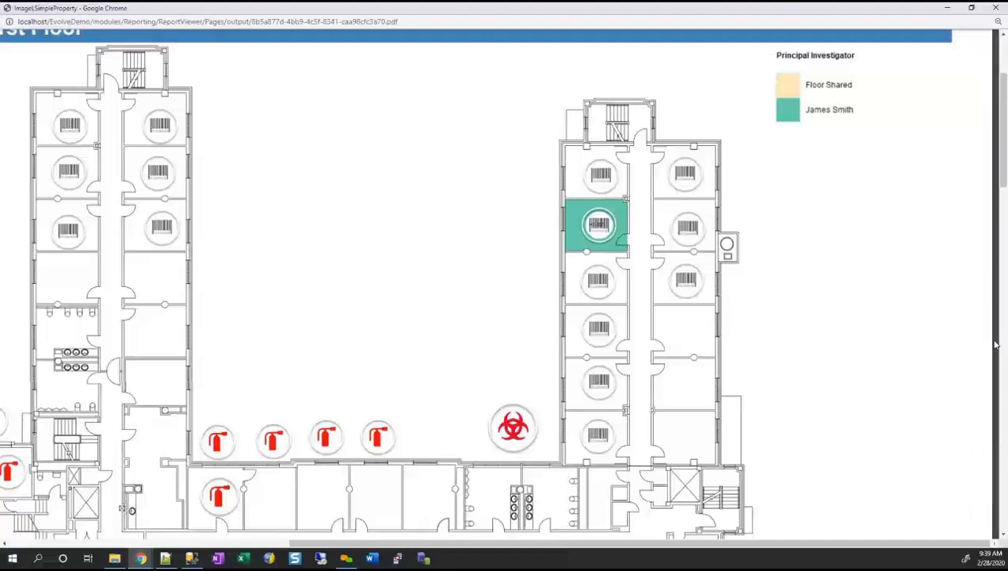
{"action": "scroll", "coordinate": [996, 346], "scroll_direction": "down", "scroll_amount": 3}
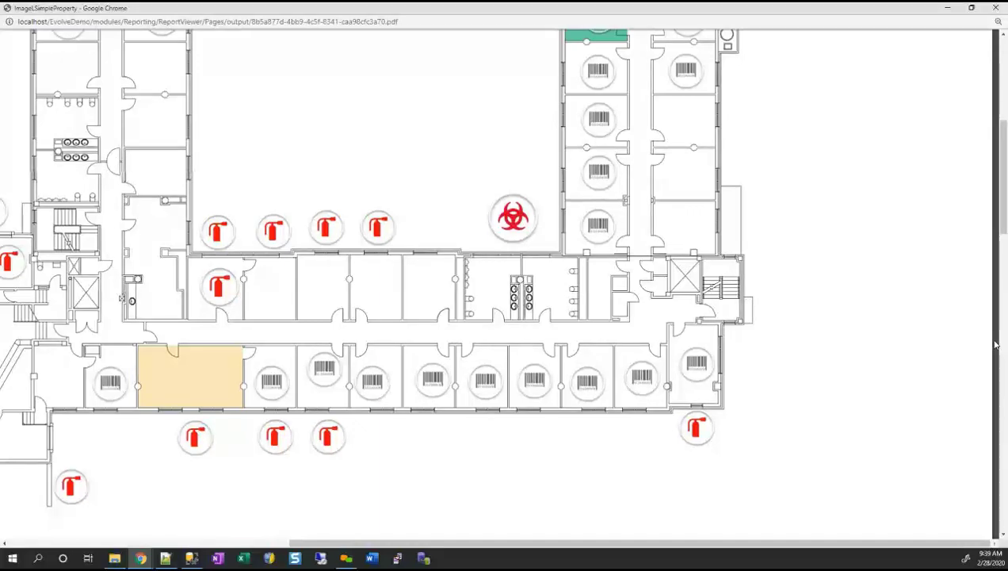
{"action": "scroll", "coordinate": [995, 344], "scroll_direction": "down", "scroll_amount": 14}
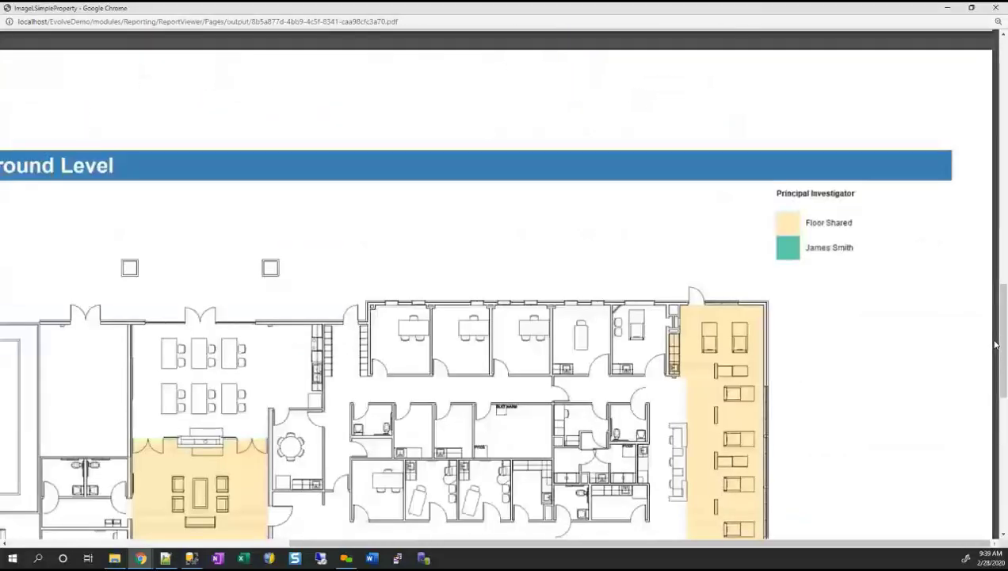
{"action": "scroll", "coordinate": [996, 344], "scroll_direction": "down", "scroll_amount": 5}
{"action": "scroll", "coordinate": [996, 343], "scroll_direction": "left", "scroll_amount": 4}
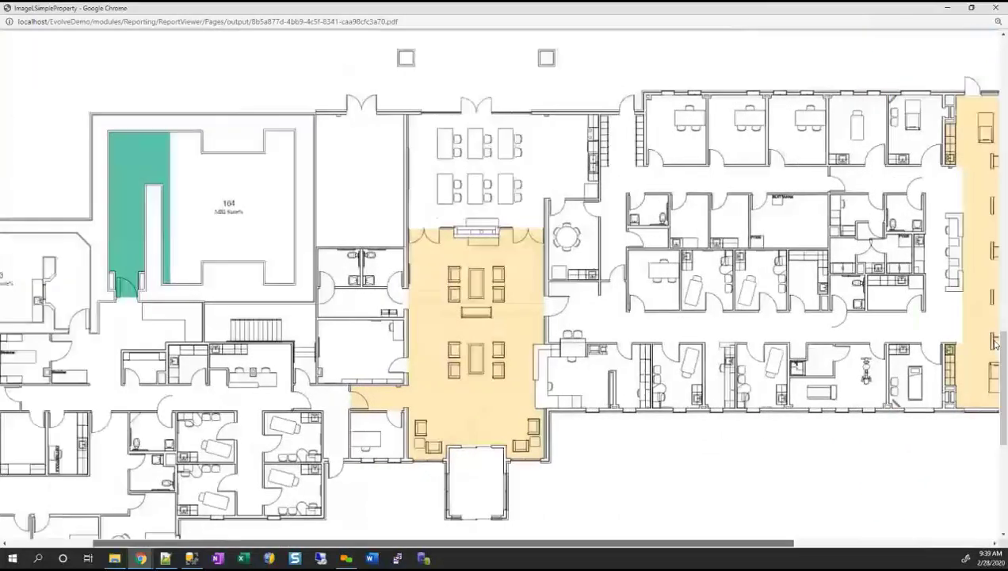
{"action": "scroll", "coordinate": [996, 343], "scroll_direction": "left", "scroll_amount": 1}
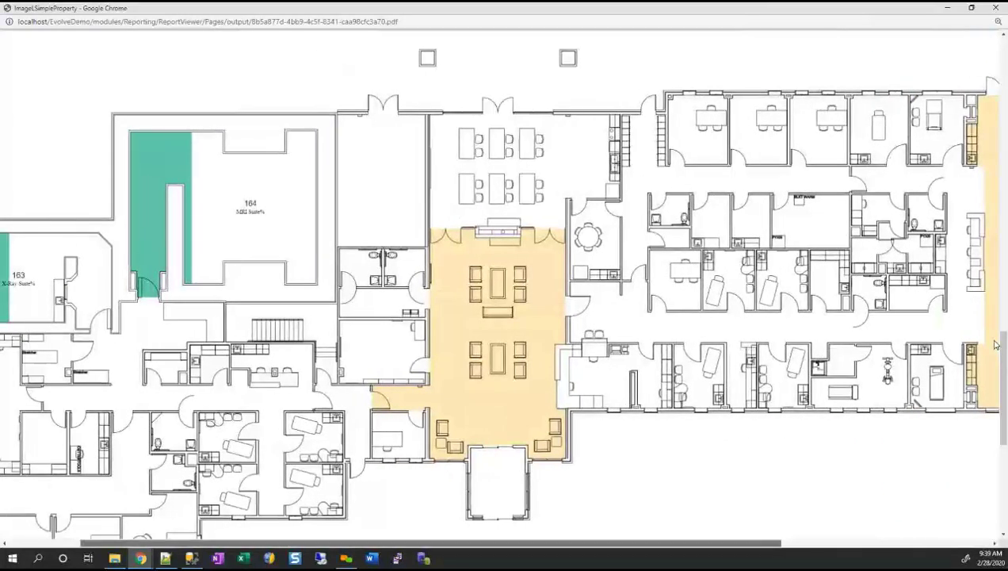
{"action": "scroll", "coordinate": [996, 344], "scroll_direction": "left", "scroll_amount": 3}
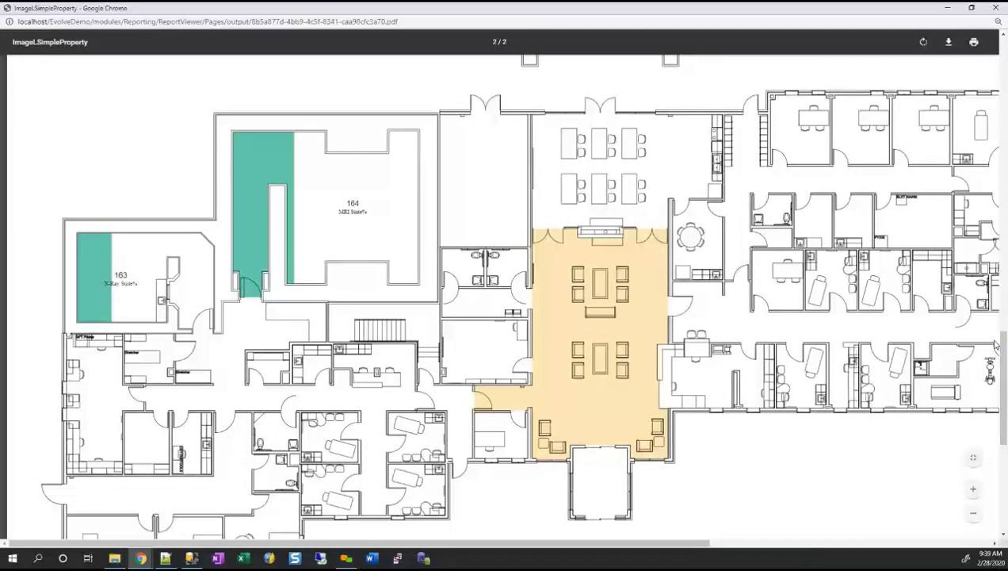
{"action": "scroll", "coordinate": [996, 343], "scroll_direction": "up", "scroll_amount": 3}
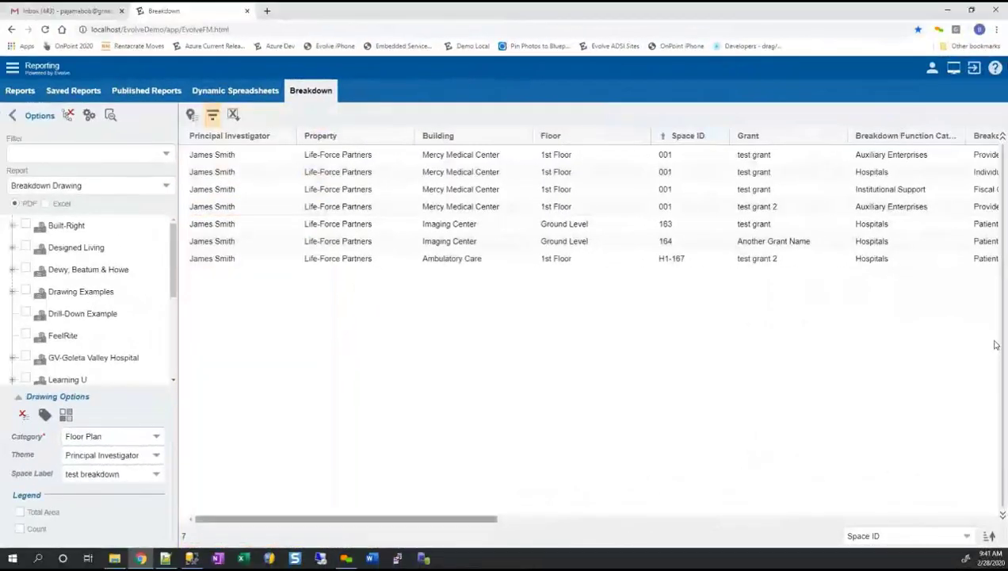
Step: Review the columns of the filtered breakdown listing
{"action": "scroll", "coordinate": [997, 345], "scroll_direction": "right", "scroll_amount": 3}
{"action": "scroll", "coordinate": [996, 345], "scroll_direction": "left", "scroll_amount": 3}
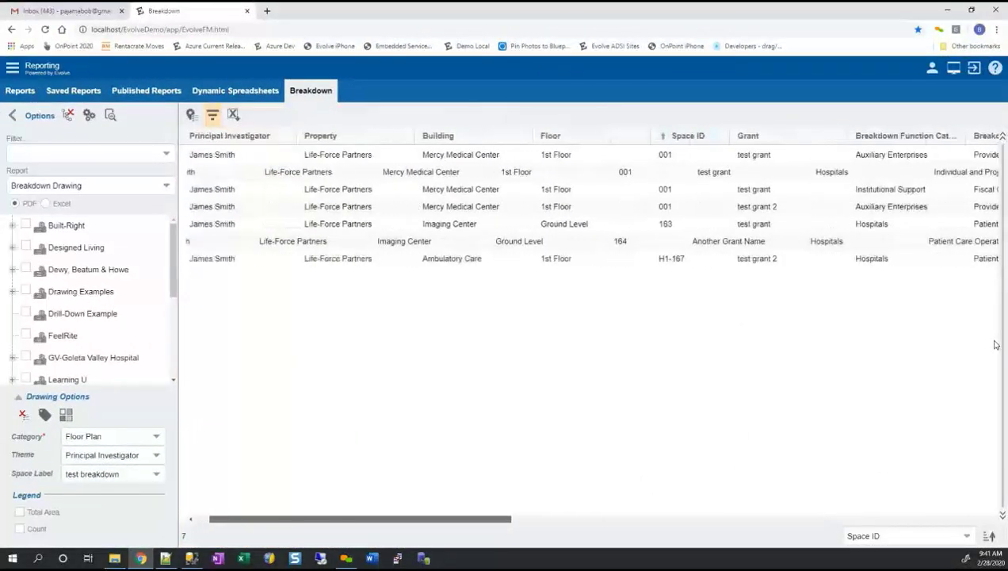